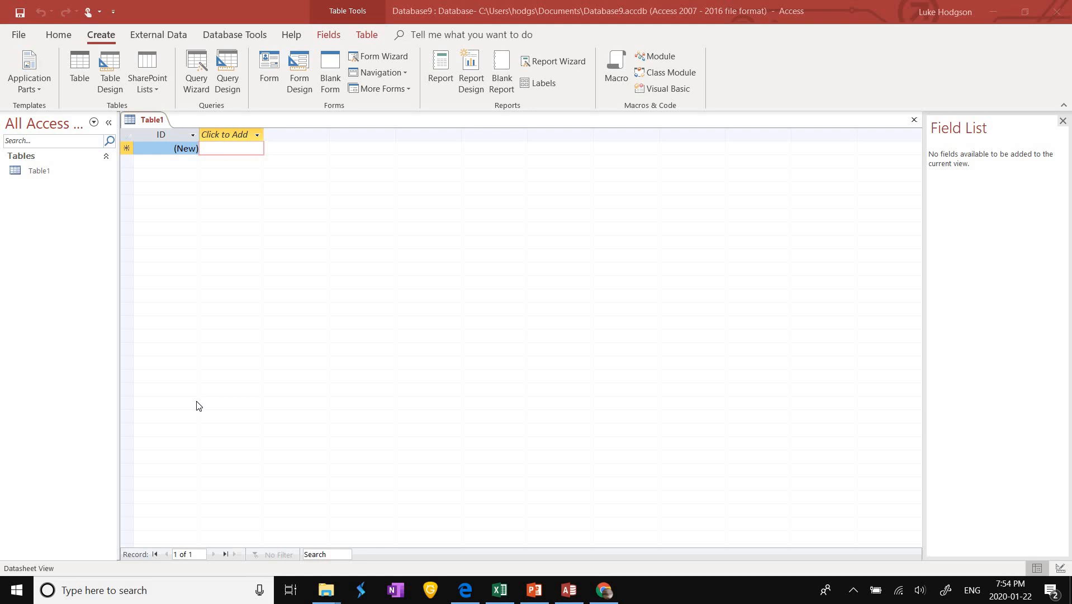
Step: Bring the Access window showing the new blank Table1 into focus
left_click(213, 148)
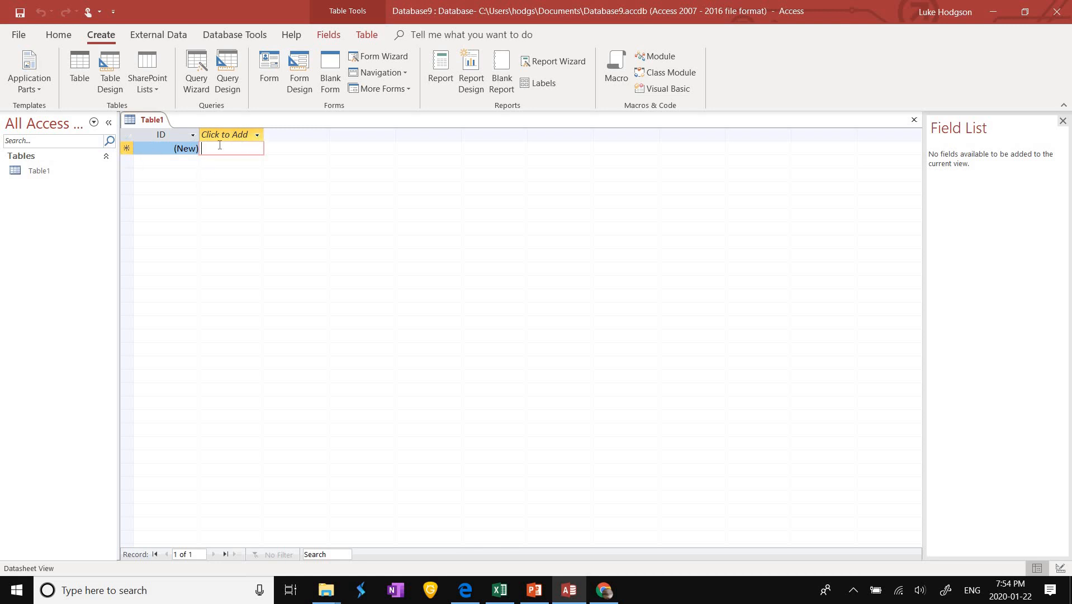
Step: Add a Short Text field 'name', accepting the reserved-word warning, and a Large Number field 'age'
left_click(256, 134)
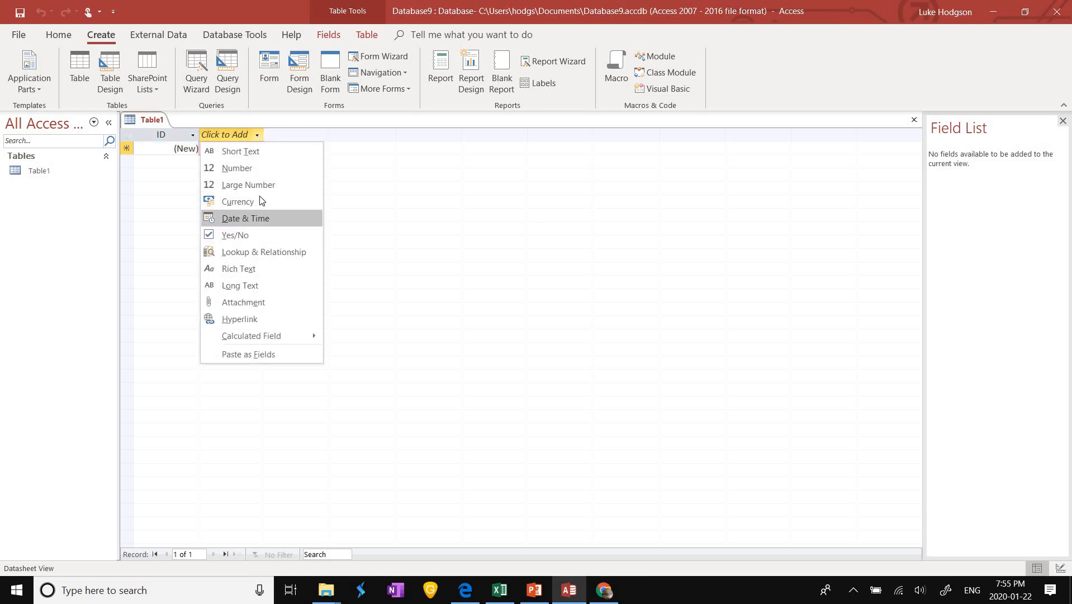
left_click(235, 151)
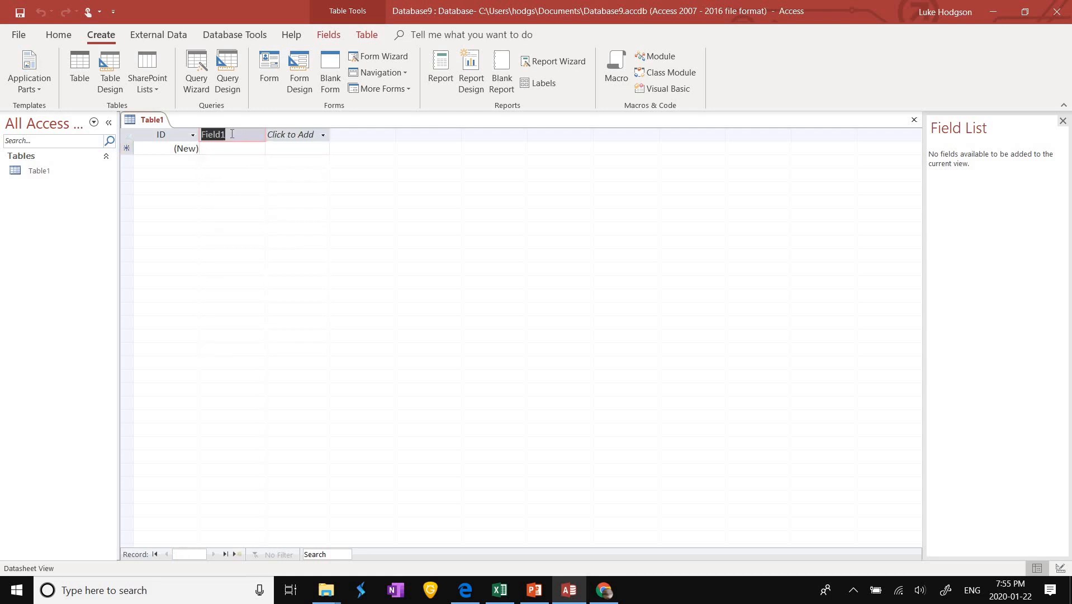
key("BackSpace")
type("name")
key("Return")
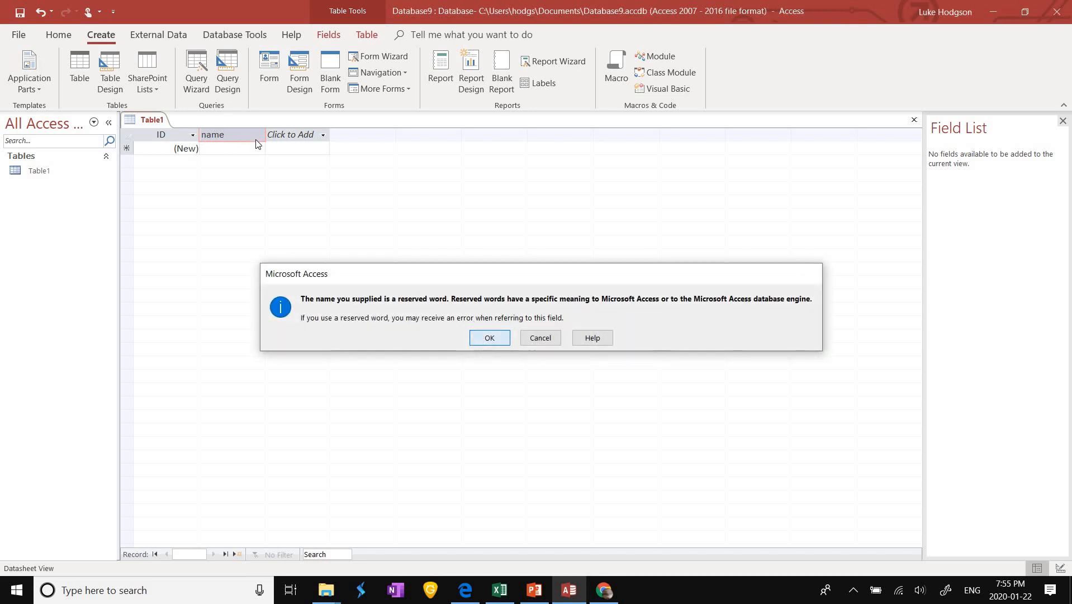
left_click(484, 338)
left_click(291, 134)
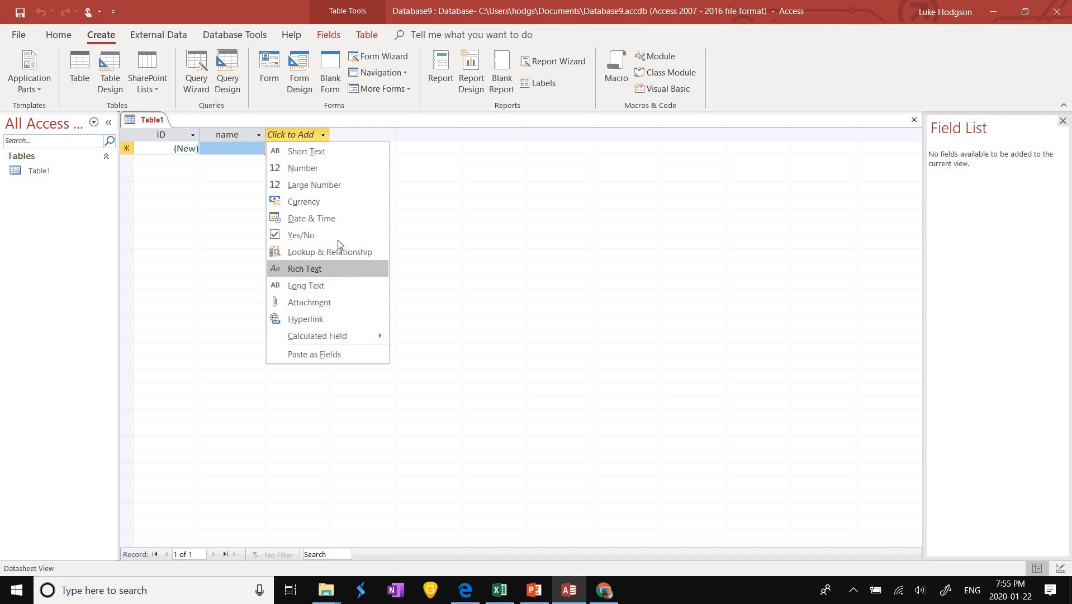
left_click(335, 185)
key("BackSpace")
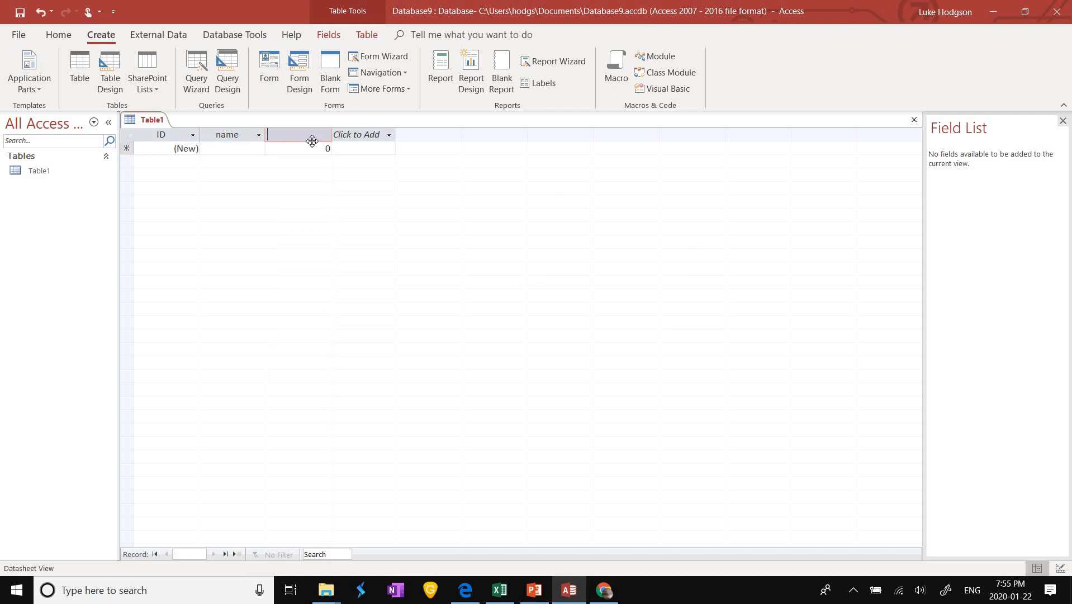
type("age")
key("Return")
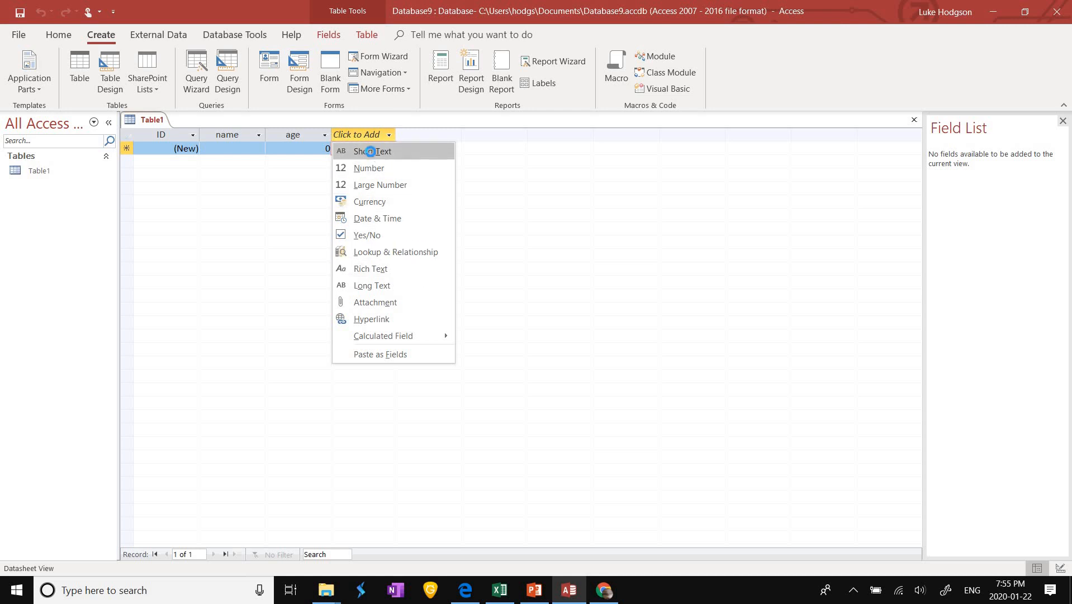
Step: Add a Short Text field named 'city' after age
left_click(356, 134)
key("BackSpace")
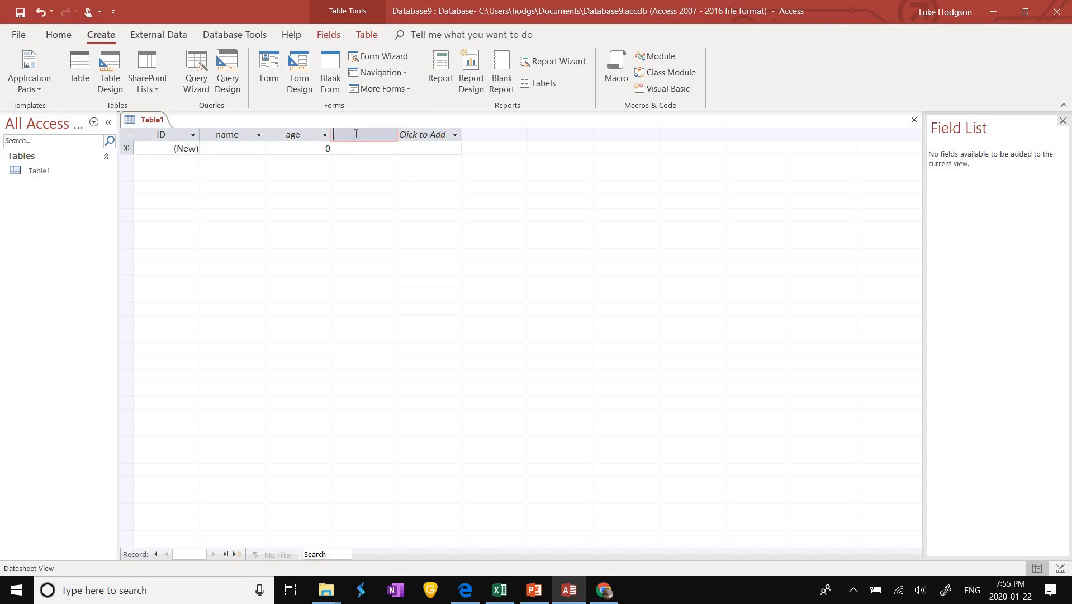
type("city")
key("Return")
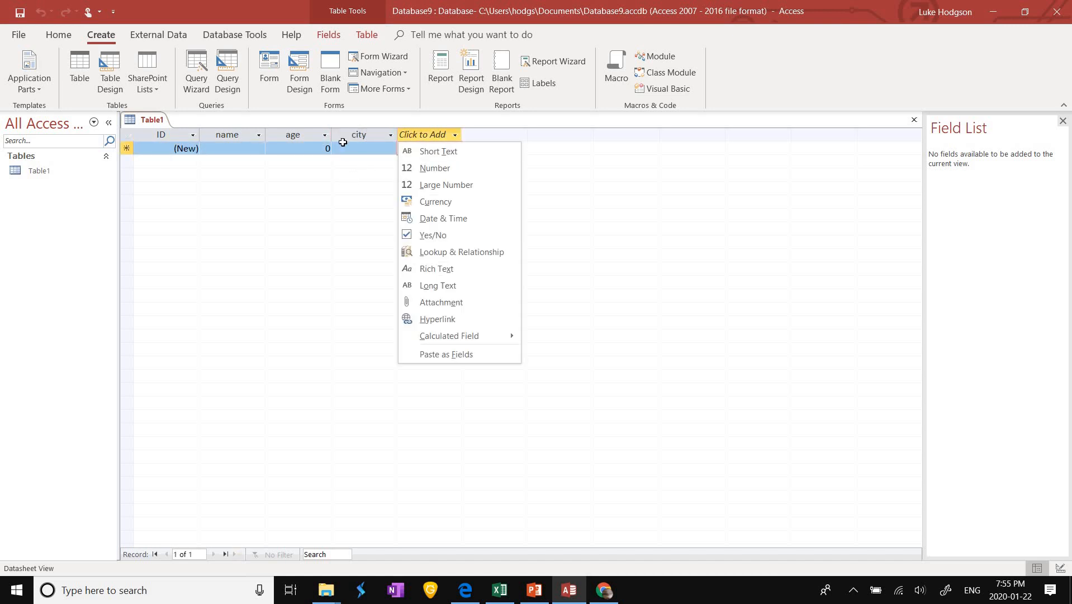
left_click(323, 151)
left_click(233, 147)
left_click(287, 150)
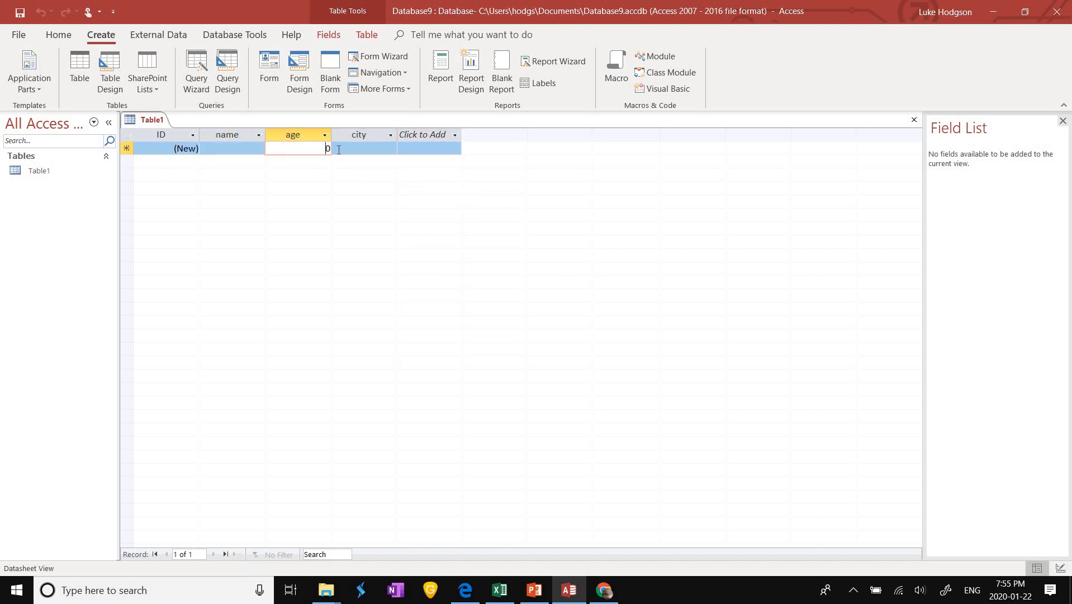
left_click(236, 150)
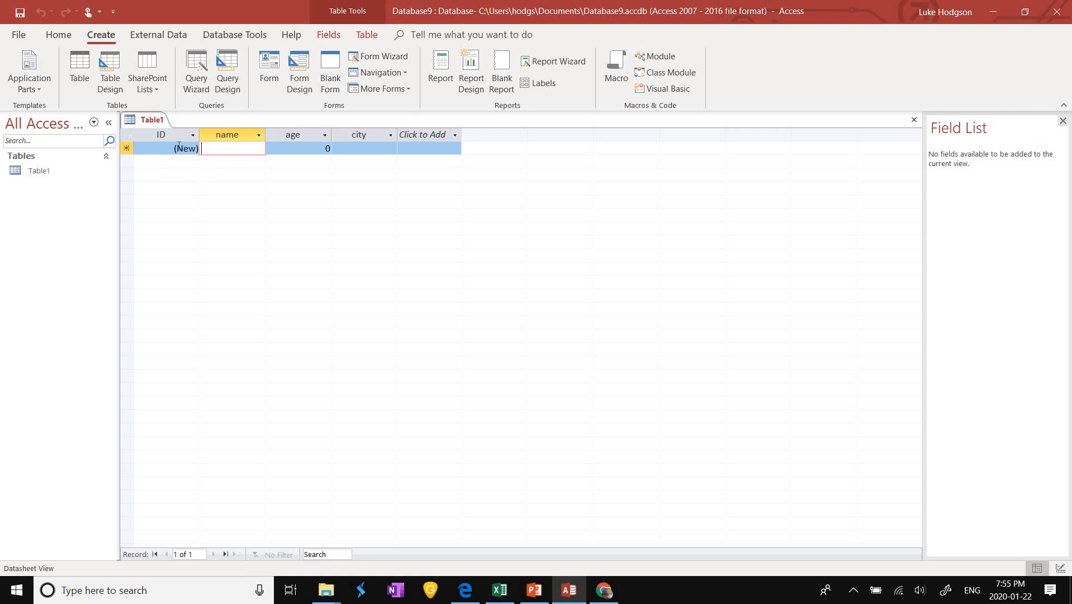
Step: Enter the names will, sally and tim as three new records
double_click(179, 145)
left_click(208, 150)
type("will")
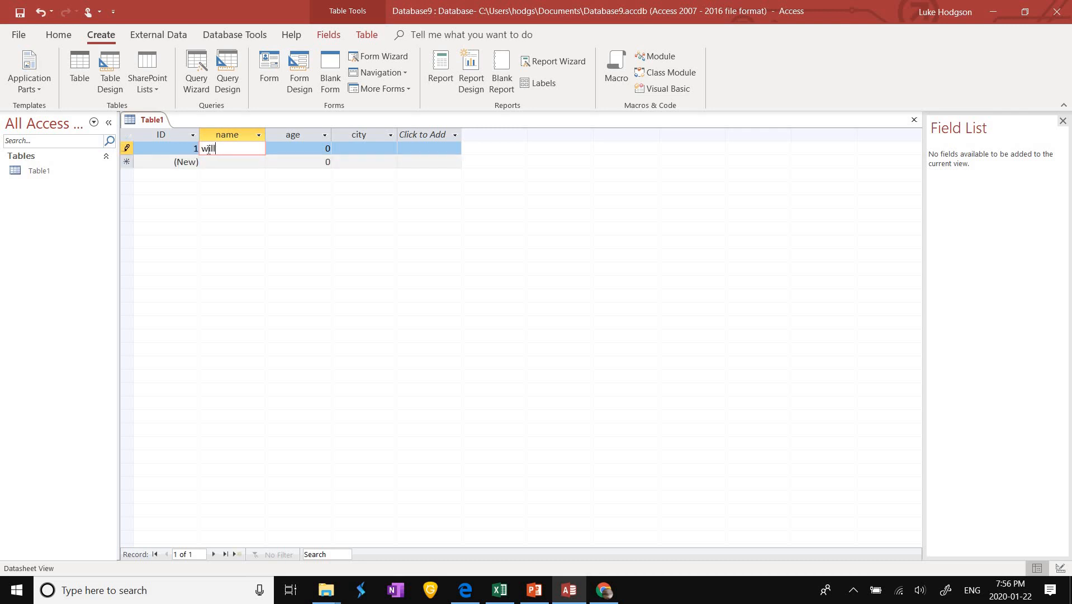
left_click(212, 160)
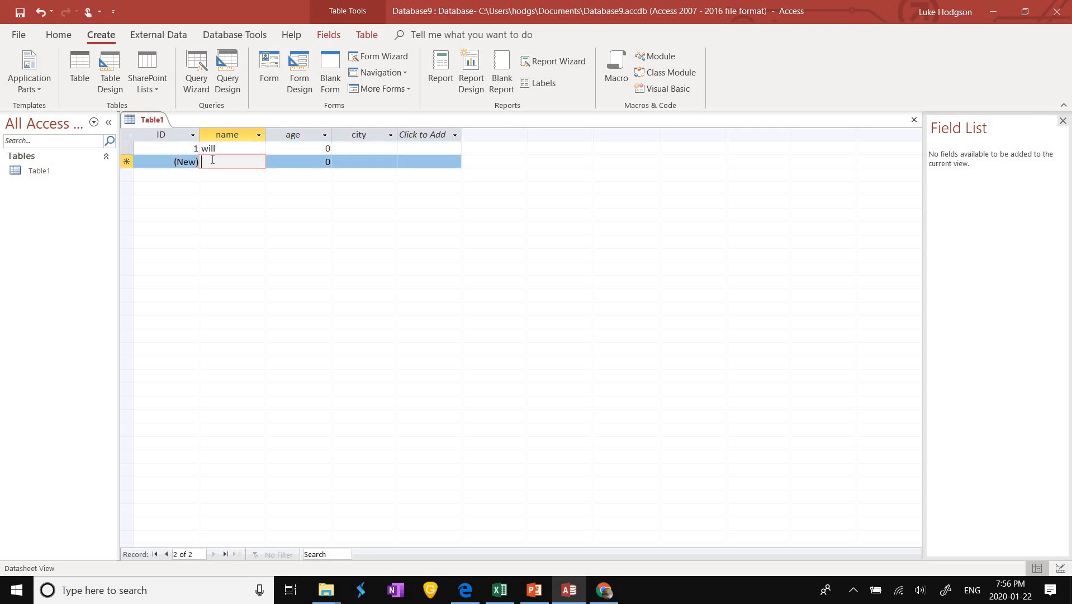
type("sally")
left_click(222, 177)
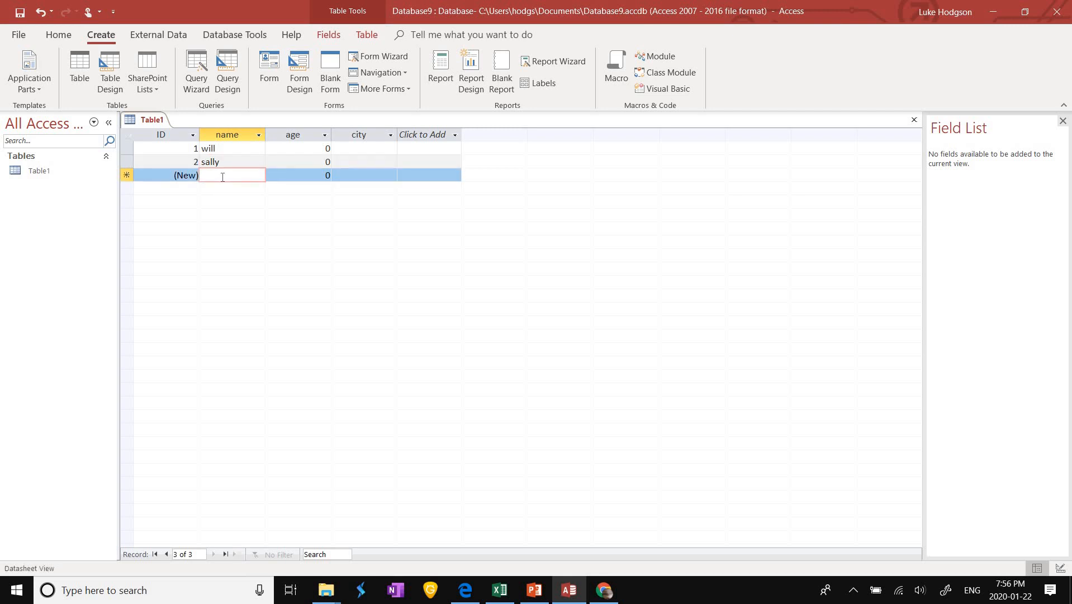
type("tim")
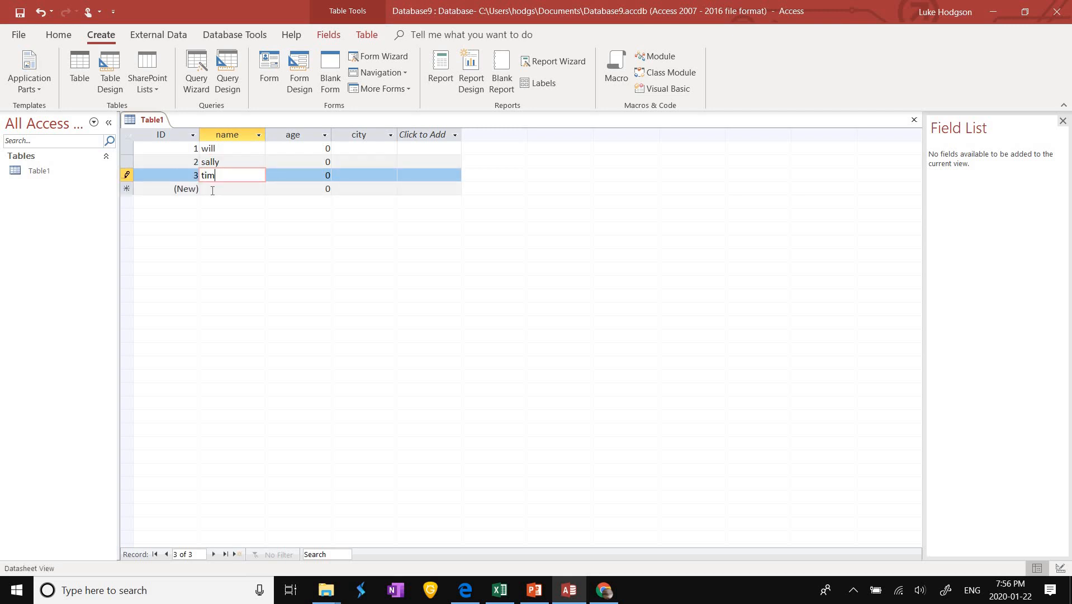
left_click(212, 191)
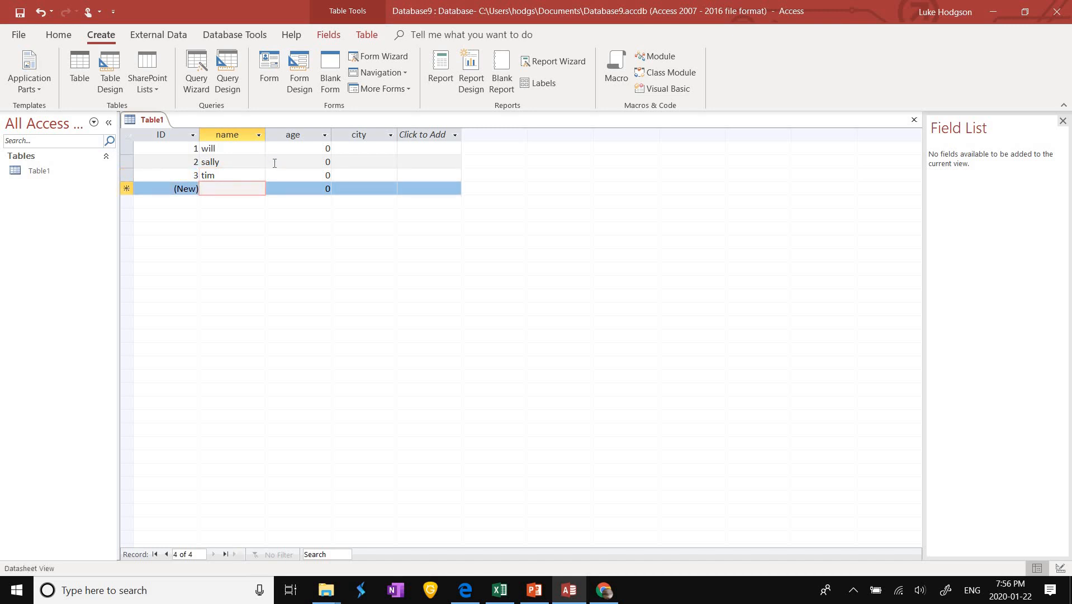
Step: Fill in the ages 47, 19 and 26 for the three records
left_click(274, 175)
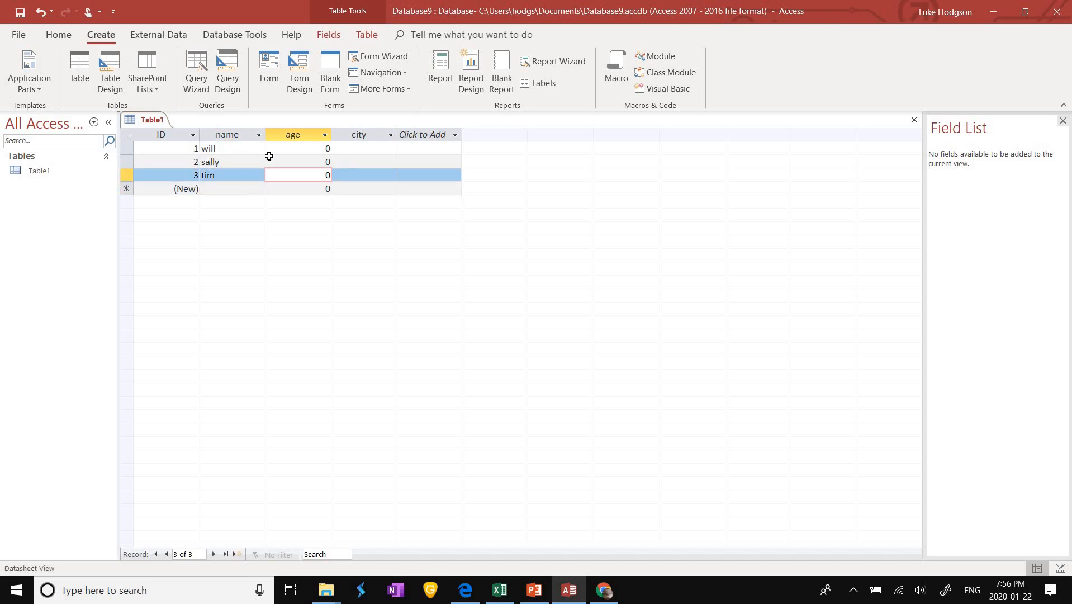
left_click(304, 156)
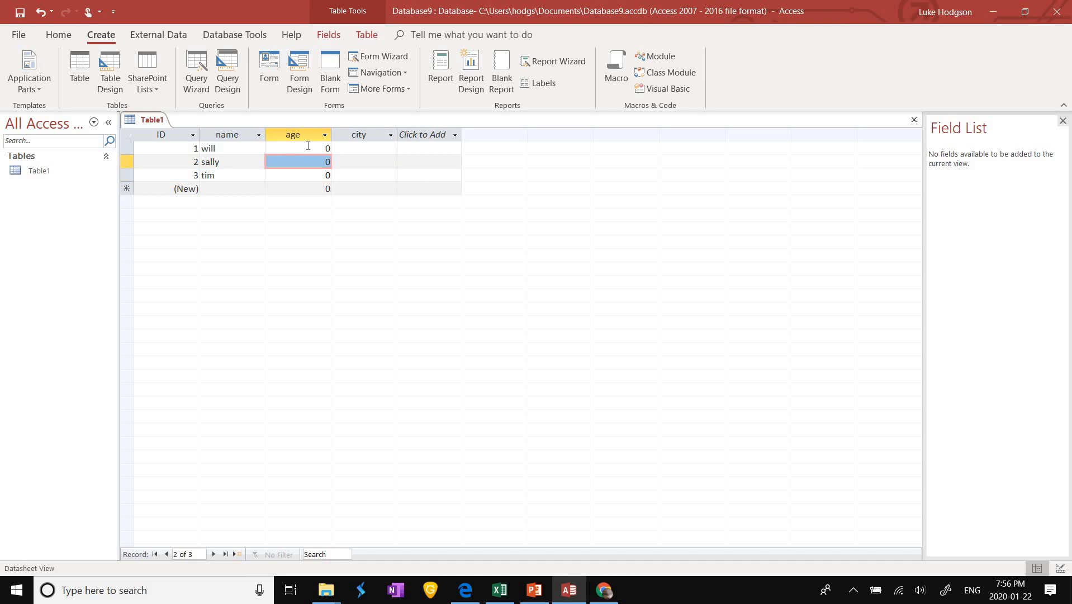
left_click_drag(308, 145, 344, 146)
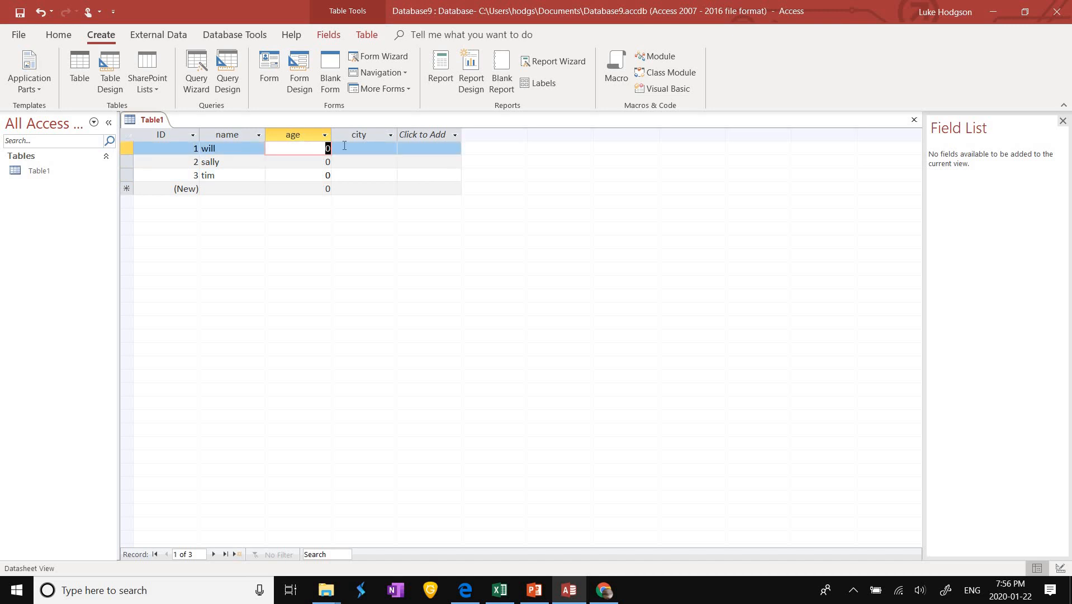
key("BackSpace")
type("47")
key("Down")
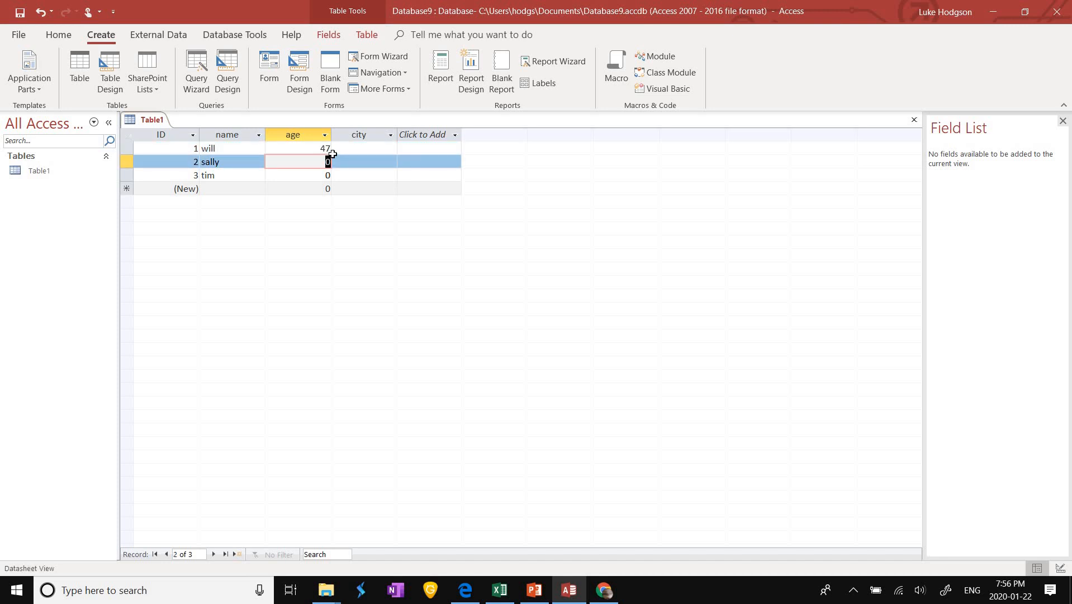
type("19")
key("Down")
type("26")
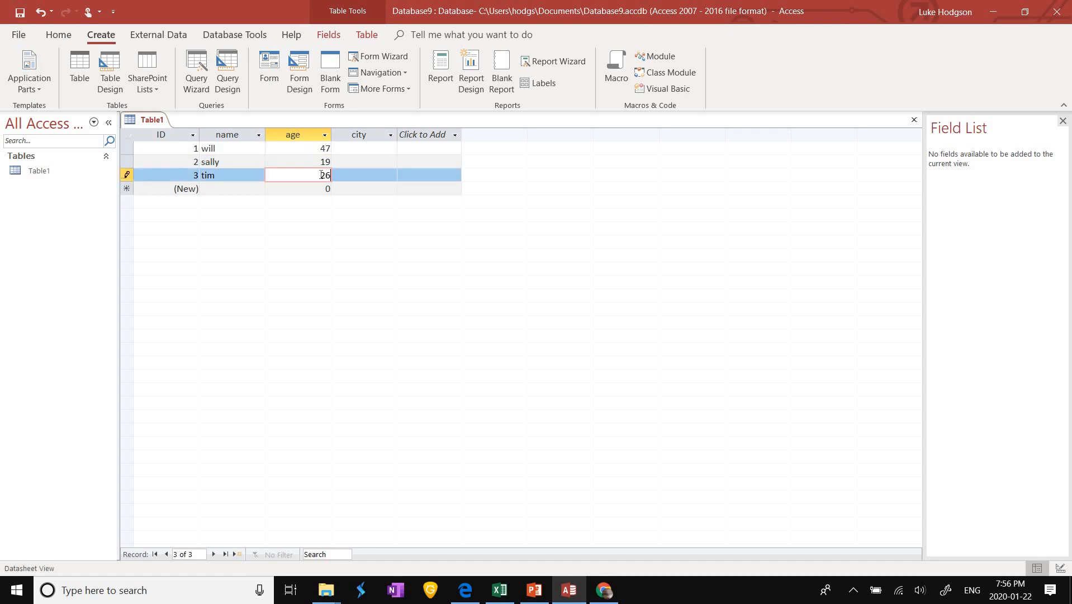
Step: Enter the cities Toronto, Hamilton and Hamilton and save the last record
left_click(359, 149)
type("To")
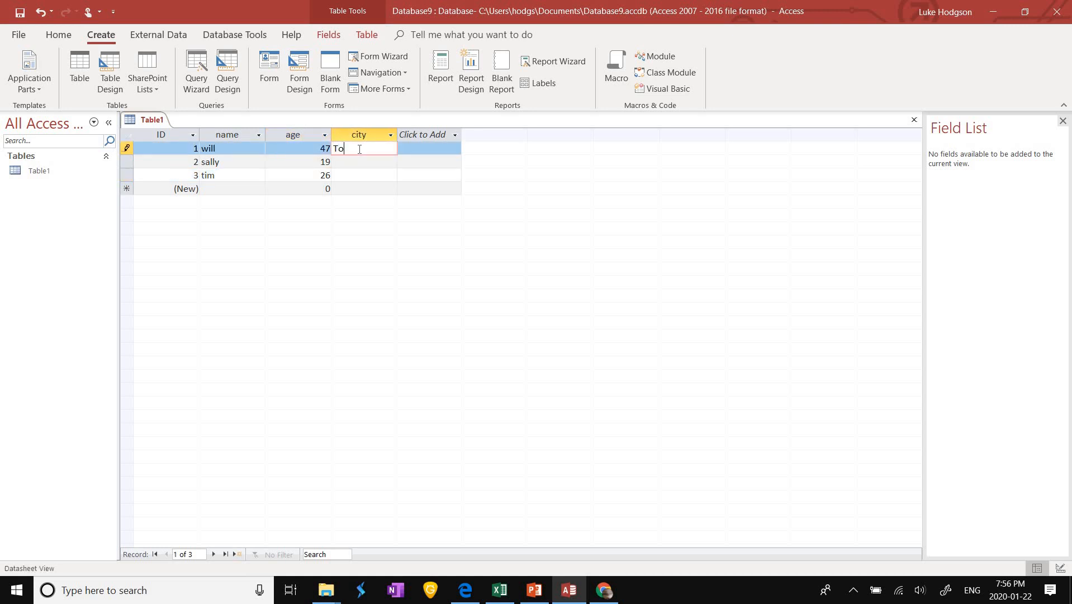
type("ronto")
left_click(386, 165)
type("H")
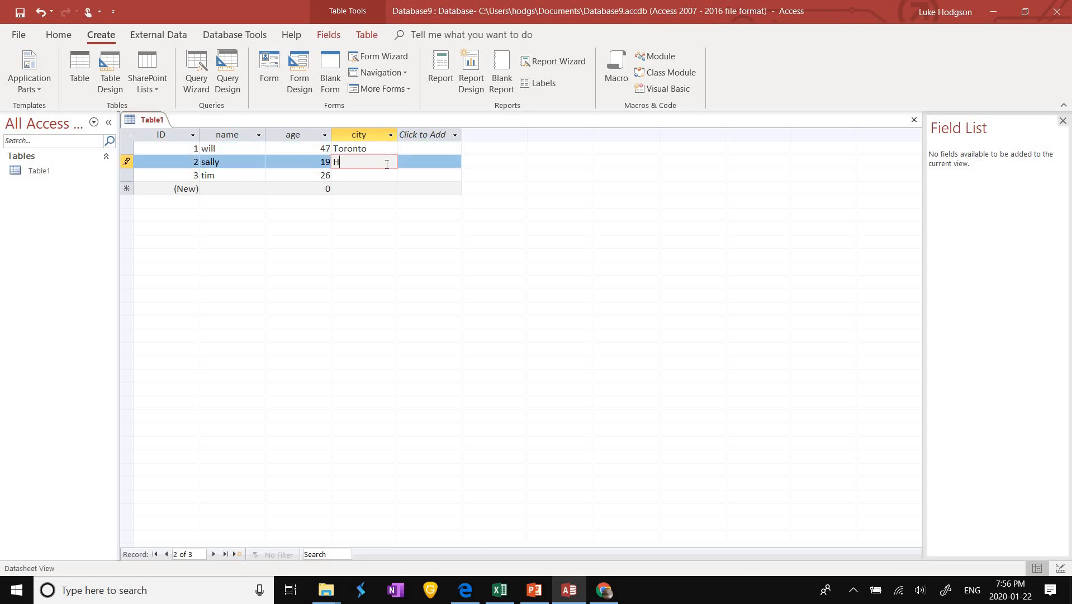
type("amilton")
left_click(376, 175)
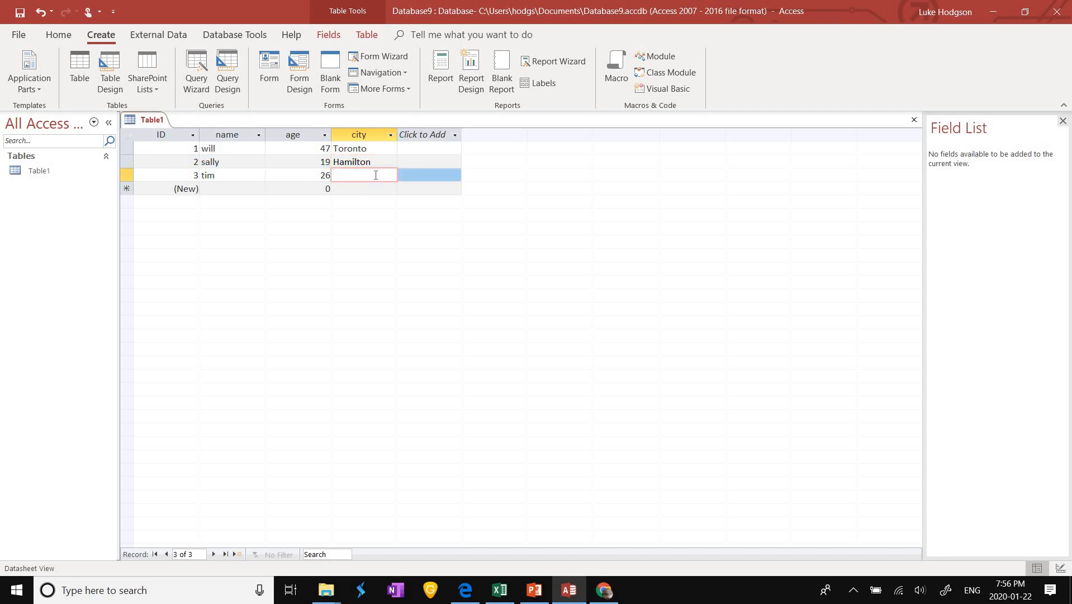
type("Hamilton")
left_click(410, 162)
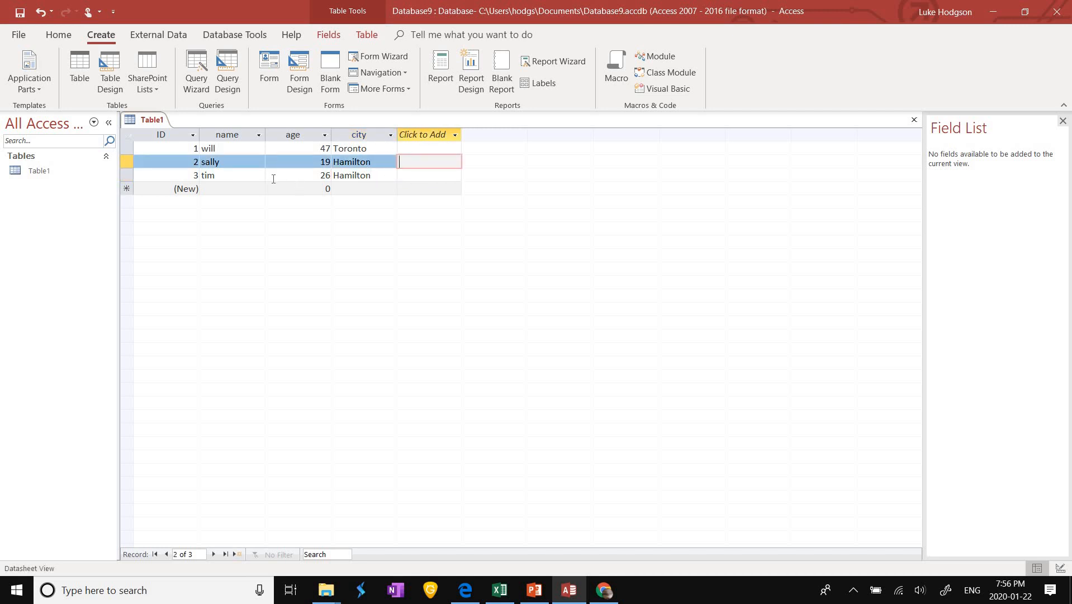
left_click(290, 175)
left_click(226, 175)
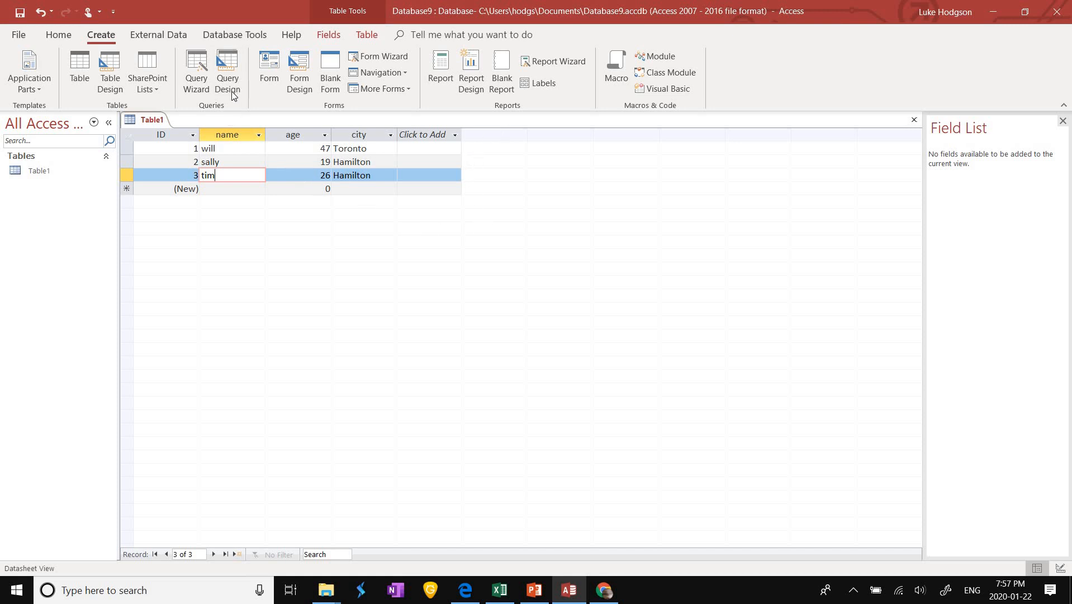
Step: Start the Query Wizard and save the table as Table1
left_click(194, 77)
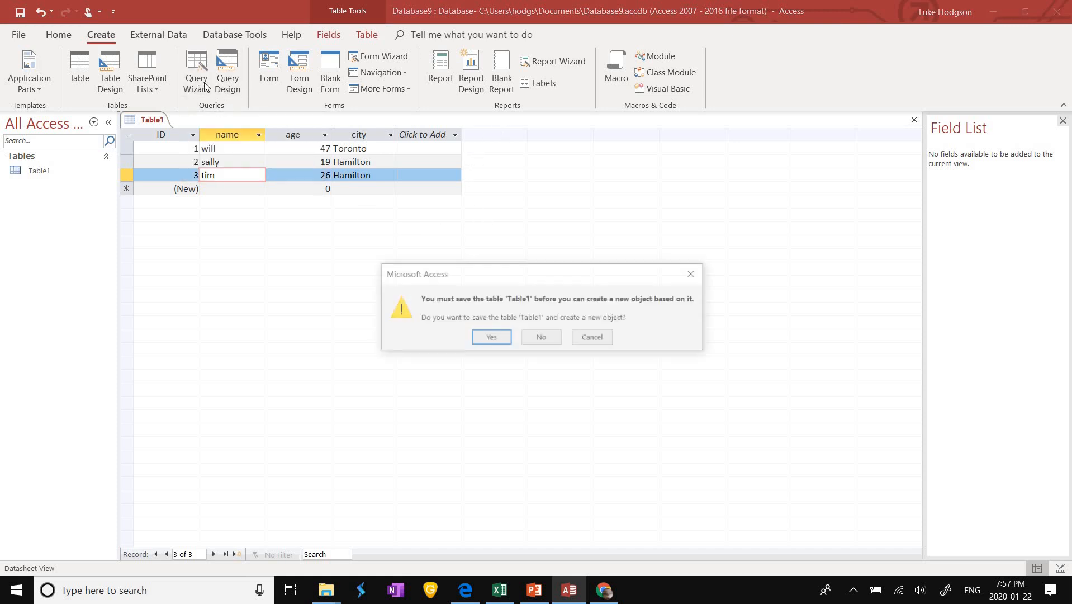
left_click(489, 337)
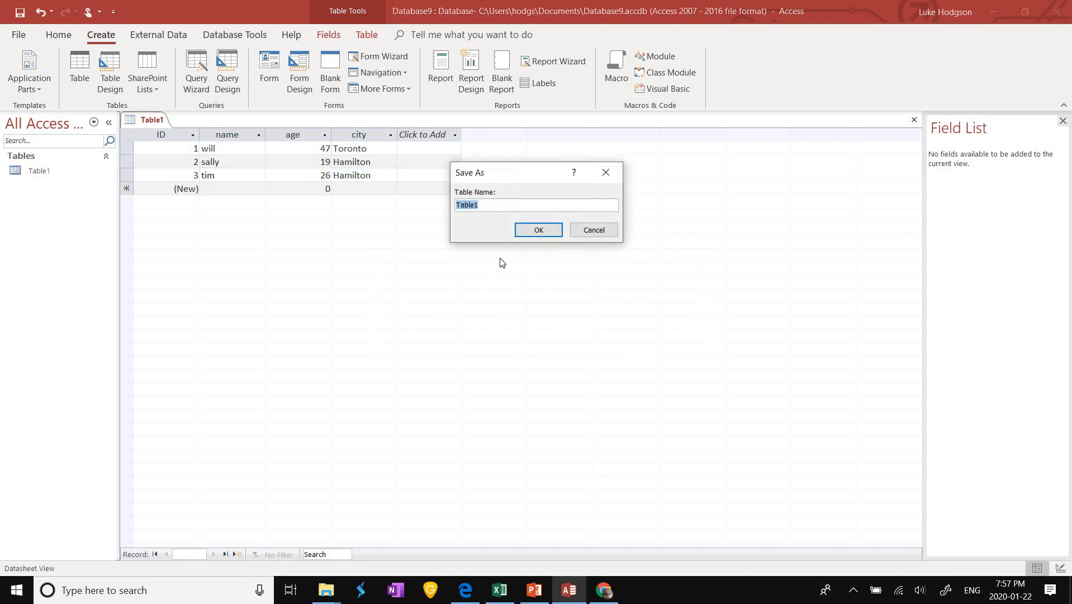
left_click(531, 233)
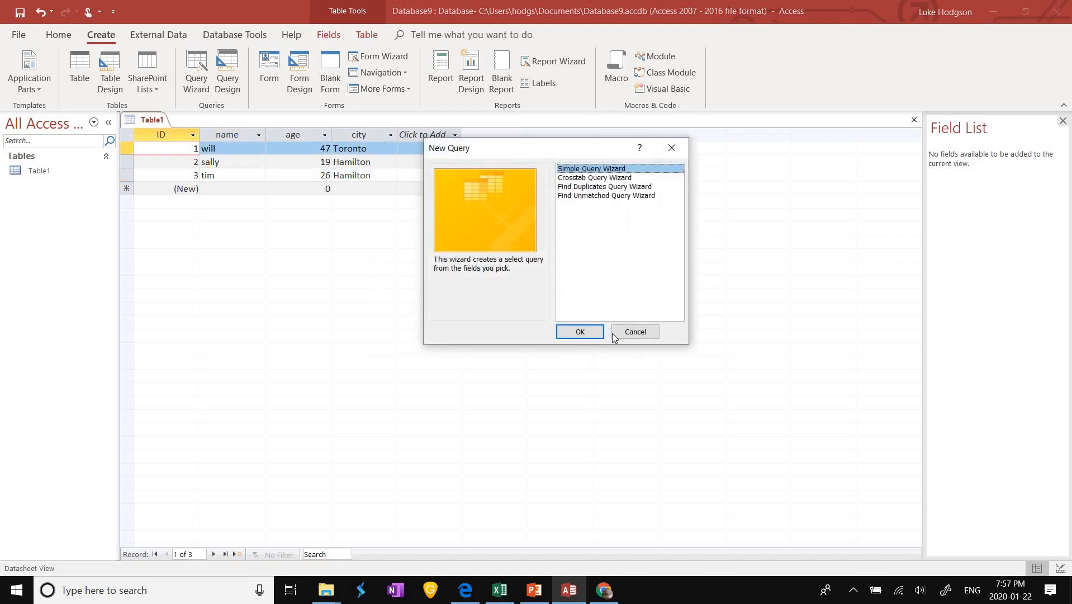
Step: In the Simple Query Wizard, choose name, age and city from Table1
left_click(597, 338)
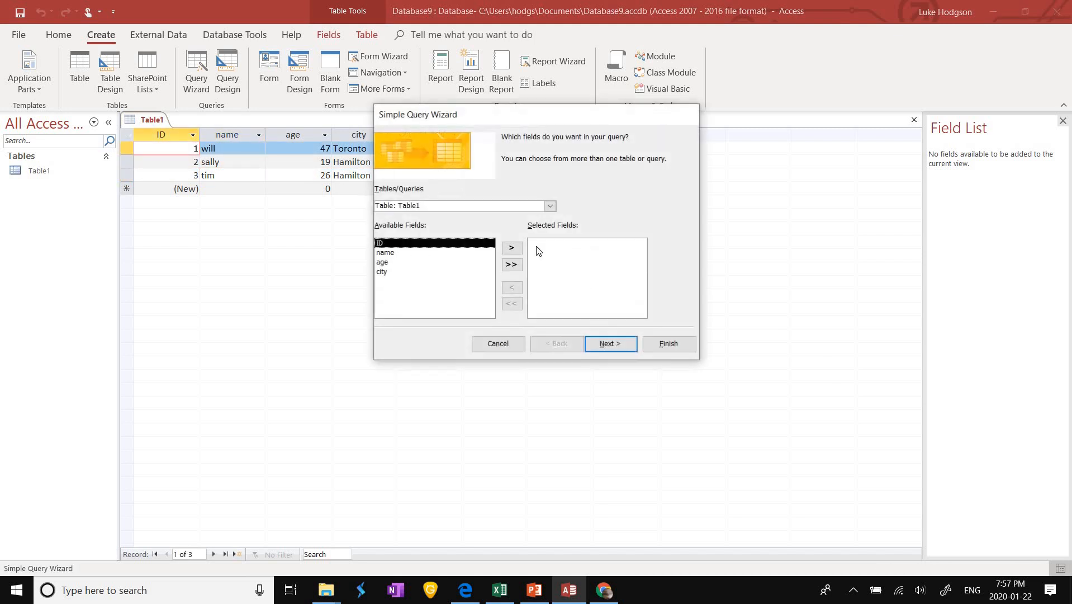
left_click(510, 247)
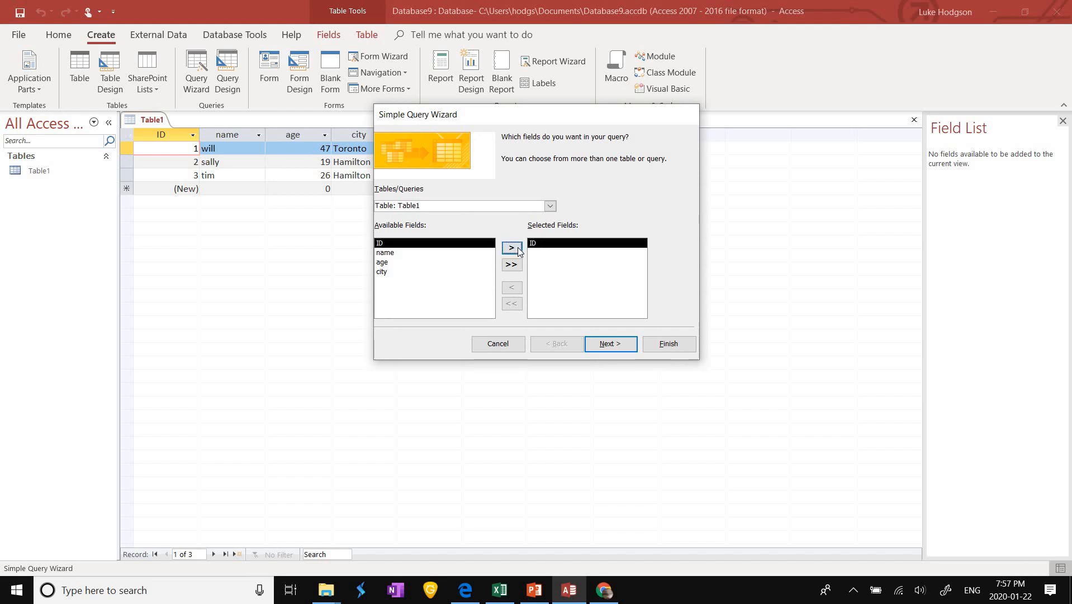
left_click(513, 251)
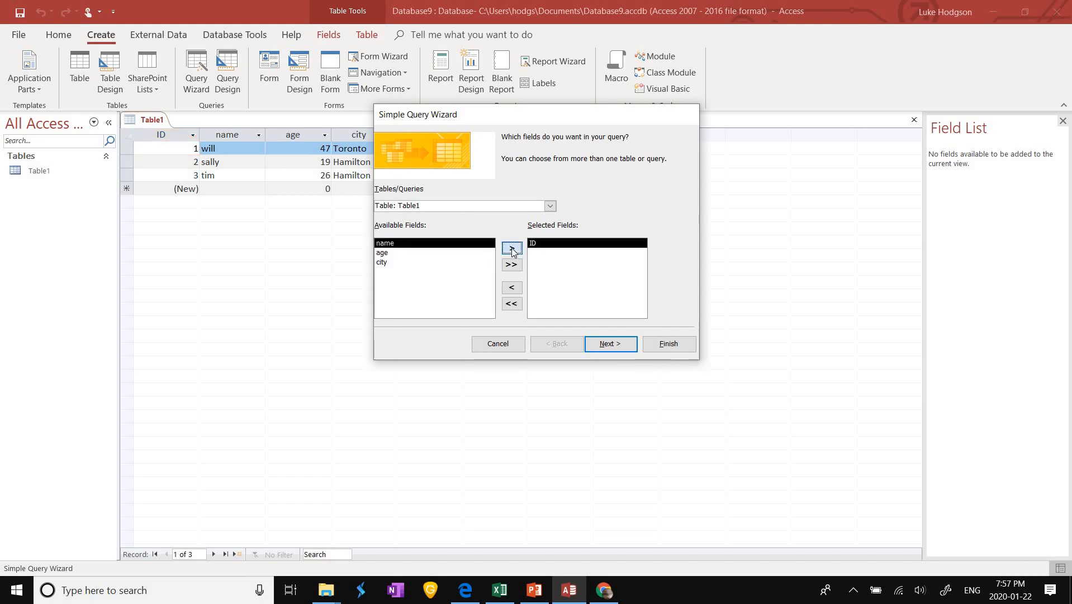
left_click(511, 287)
left_click(512, 288)
left_click(512, 288)
left_click(511, 288)
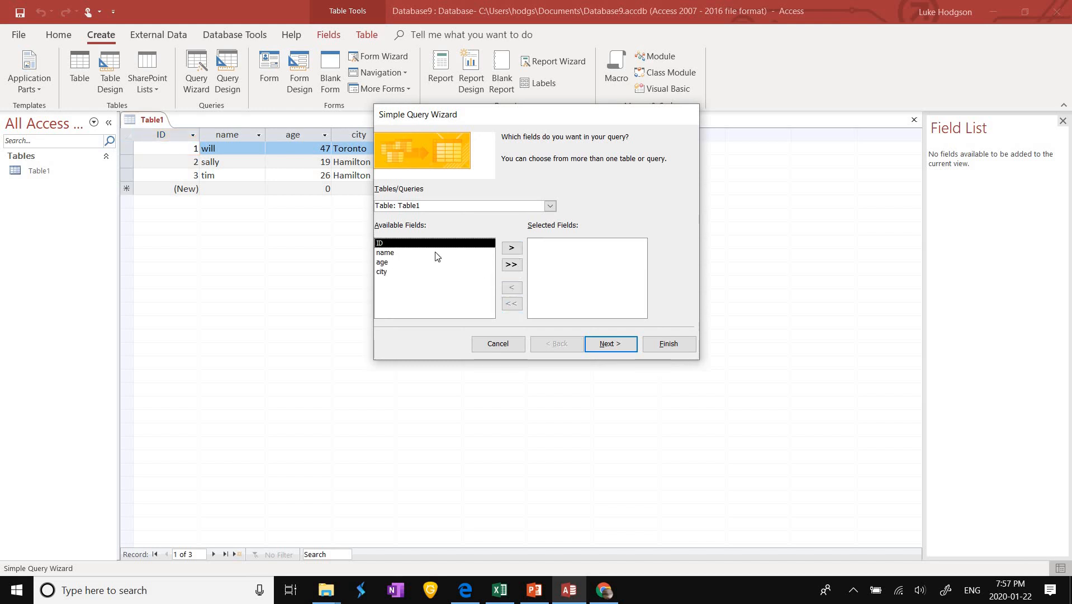
left_click(490, 253)
left_click(513, 265)
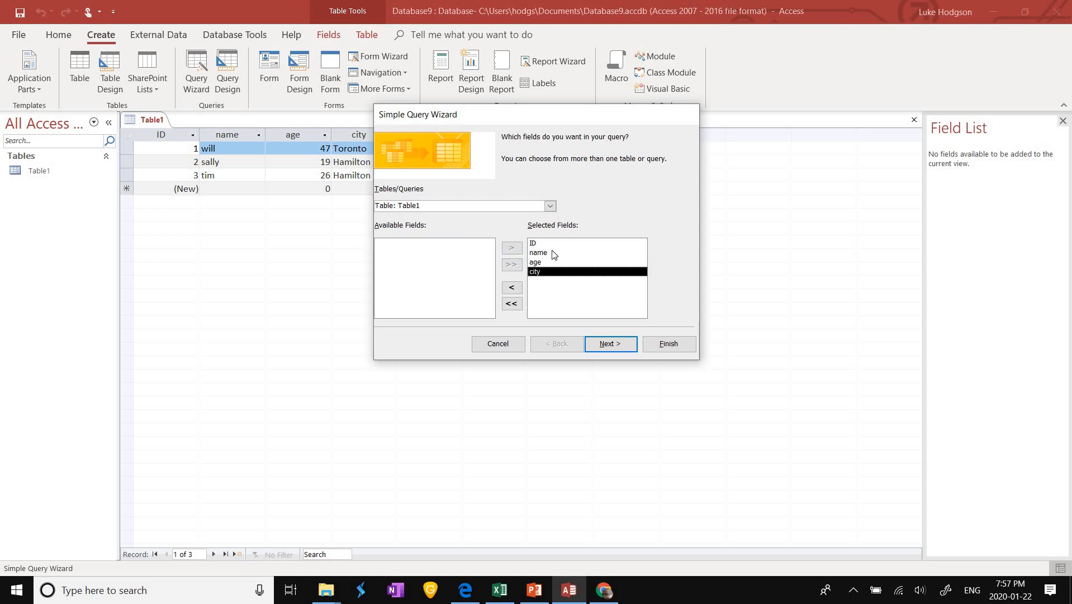
left_click(541, 245)
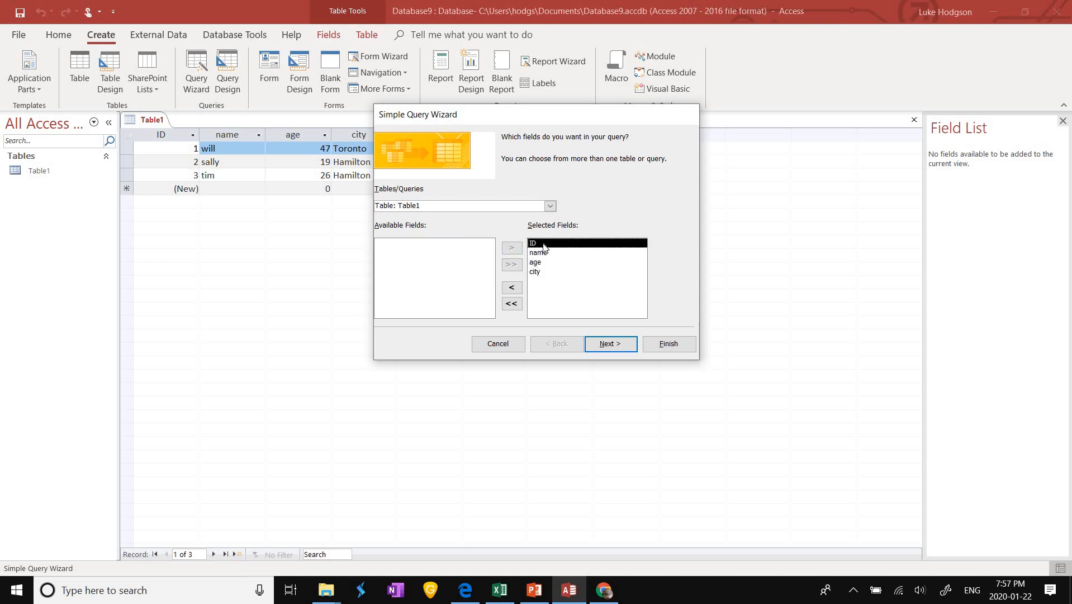
left_click(511, 288)
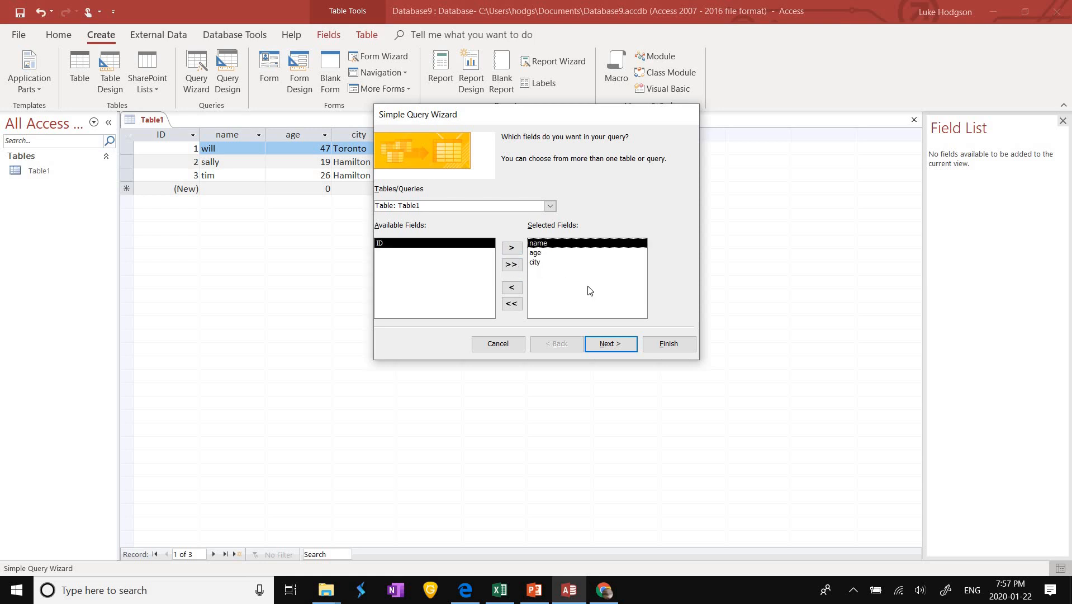
Step: Keep a Detail query and finish it as Table1 Query
left_click(605, 345)
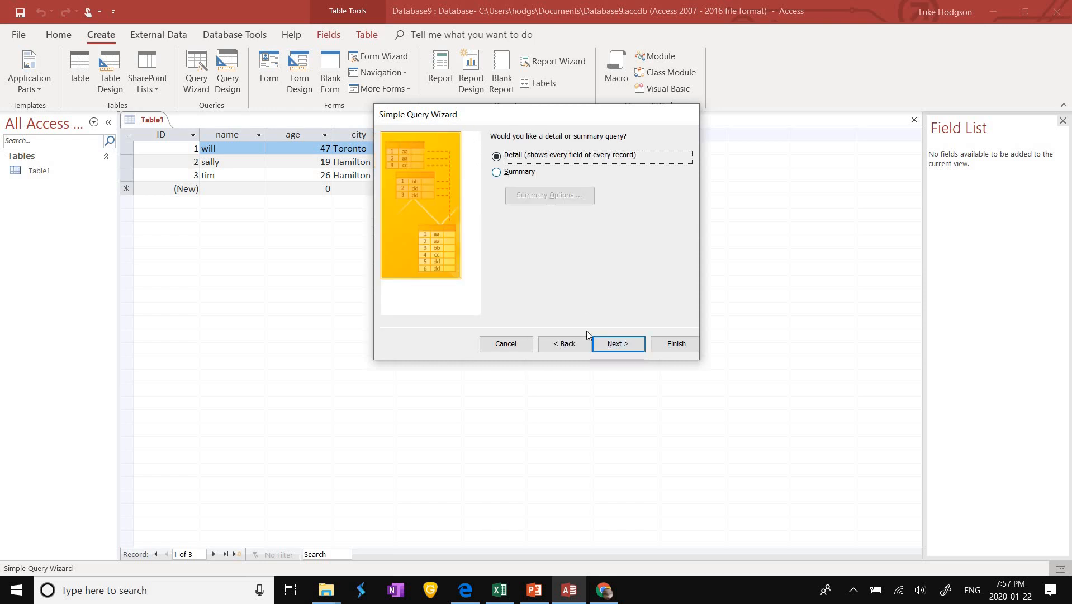
left_click(608, 348)
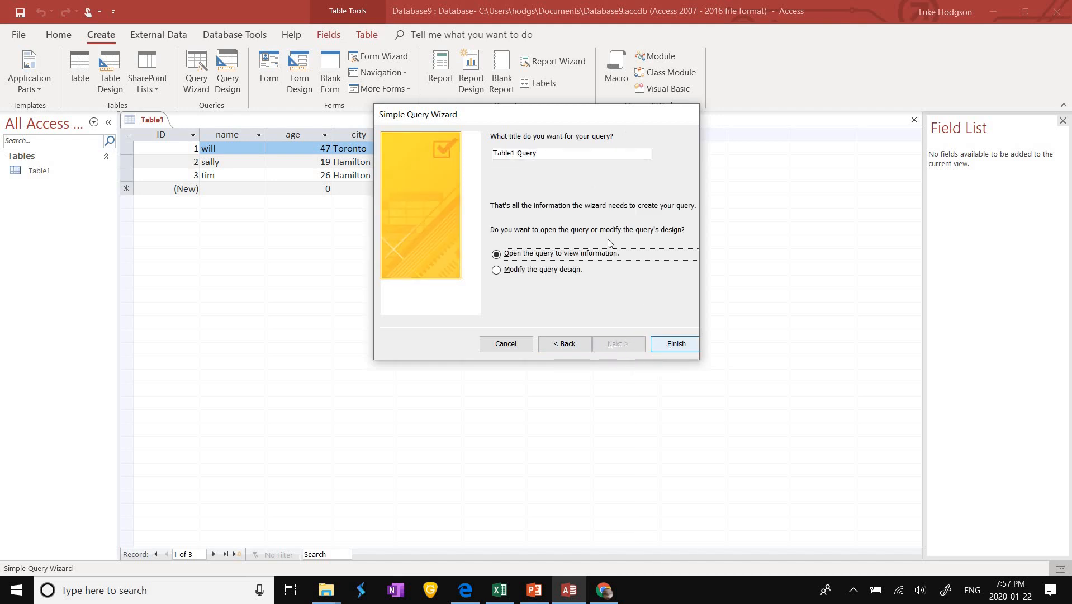
left_click(674, 343)
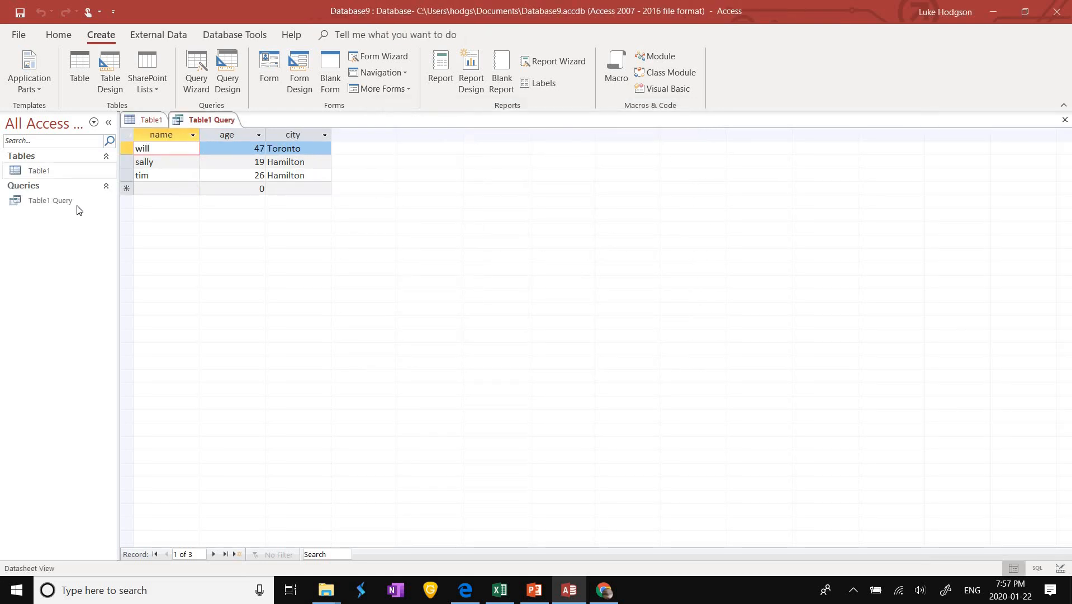
Step: Switch Table1 Query to Design View using the Home tab's View menu
left_click(73, 202)
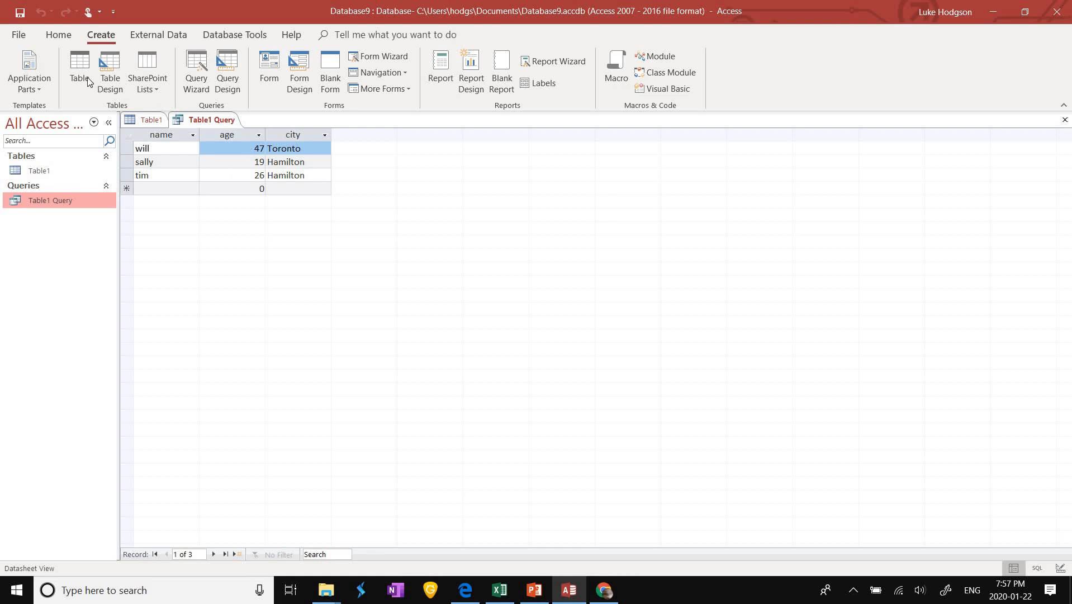
left_click(61, 35)
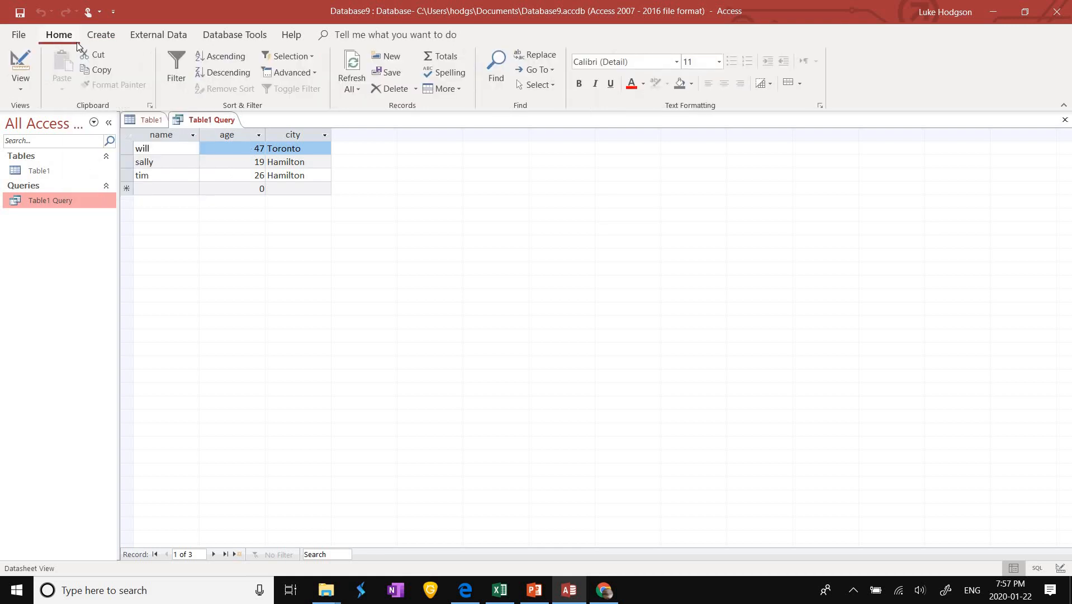
left_click(21, 86)
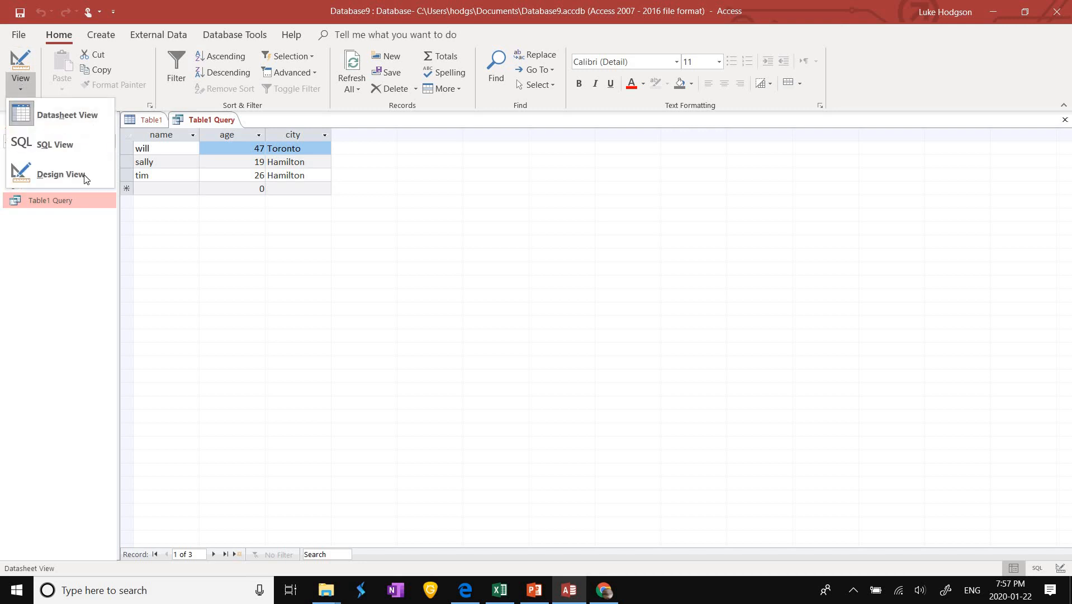
left_click(53, 171)
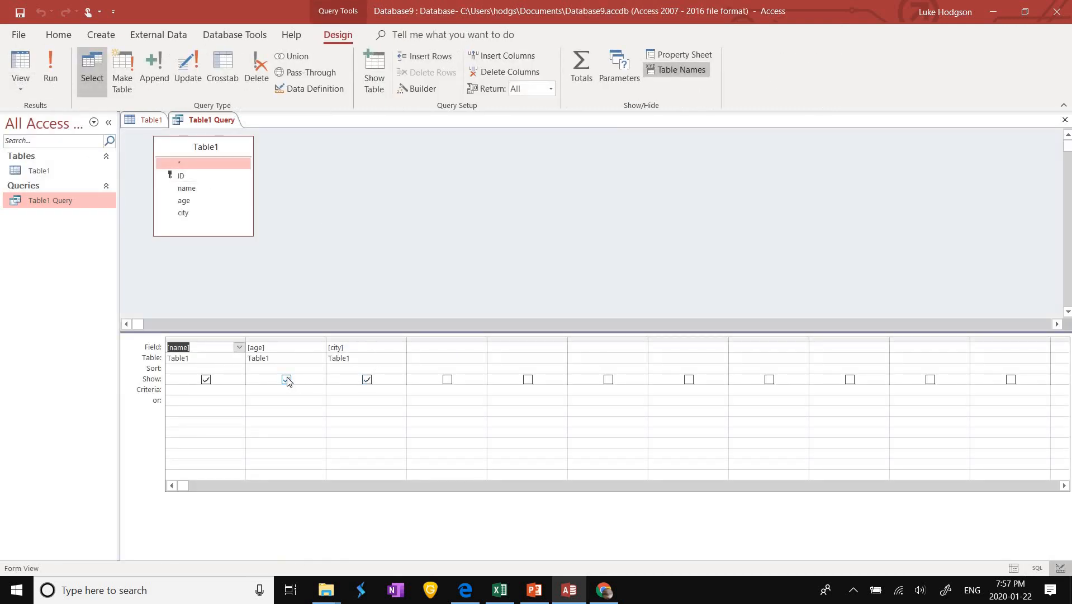
Step: Toggle the Show checkboxes for name and city off and back on
left_click(239, 381)
left_click(240, 383)
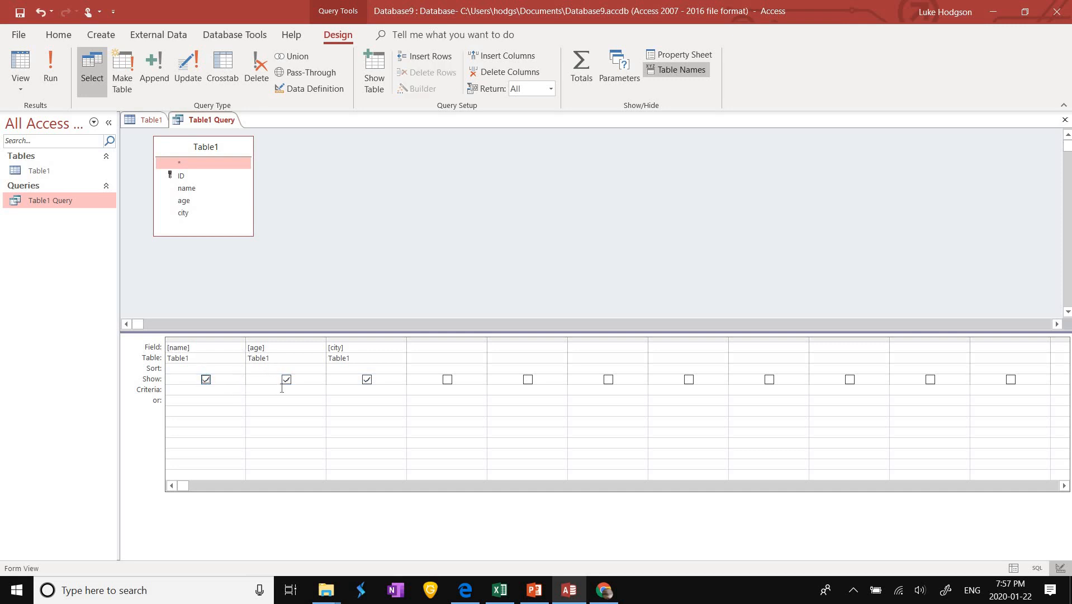
left_click(214, 387)
left_click(206, 381)
left_click(206, 380)
left_click(367, 380)
left_click(367, 380)
left_click(191, 388)
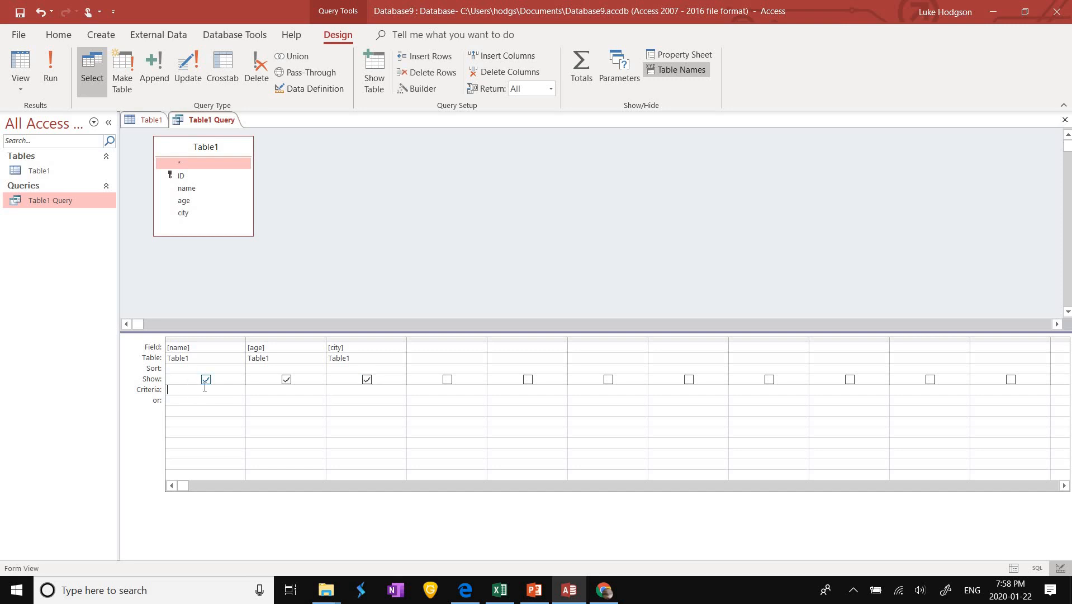
Step: Enter '>' in the age criteria, open Table1, then return to the query design
left_click(283, 389)
left_click(265, 398)
left_click(265, 390)
left_click(266, 400)
double_click(83, 169)
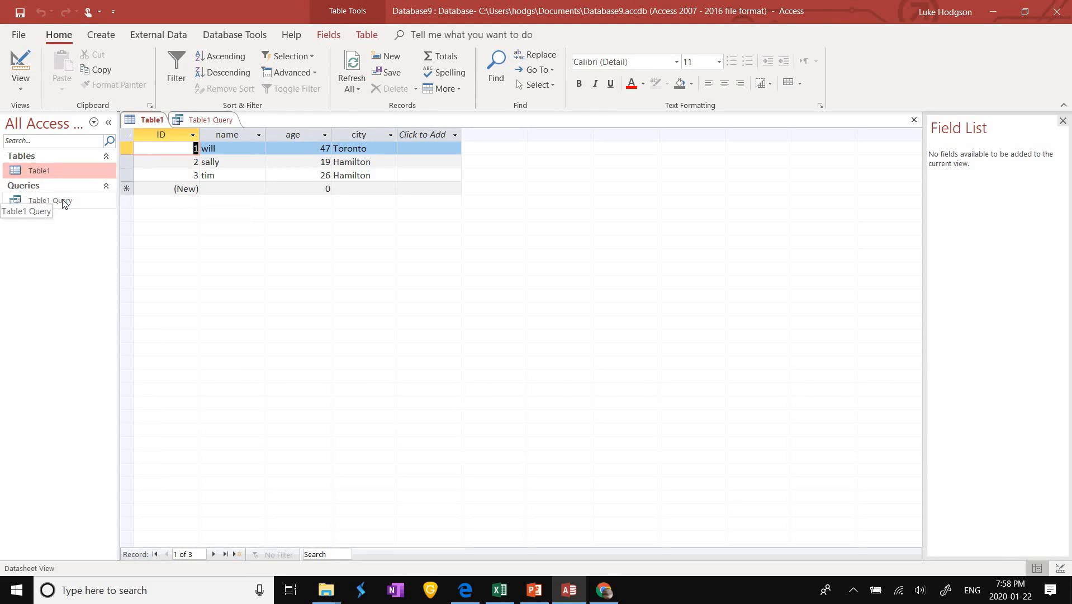
double_click(88, 204)
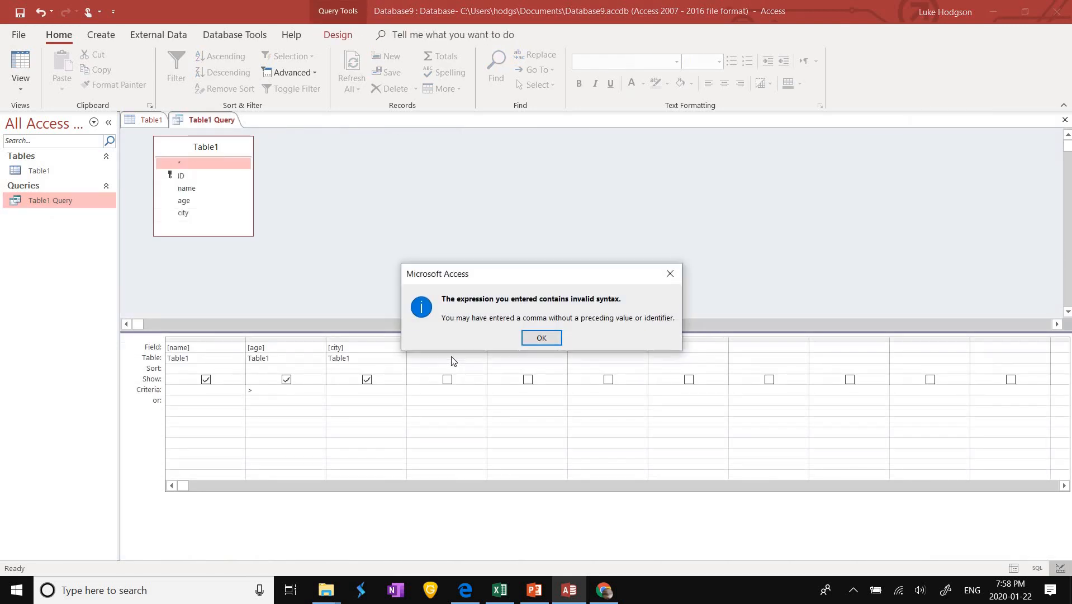
Step: Dismiss the syntax warning and set criteria >21 for age and "Hamilton" for city
key("Return")
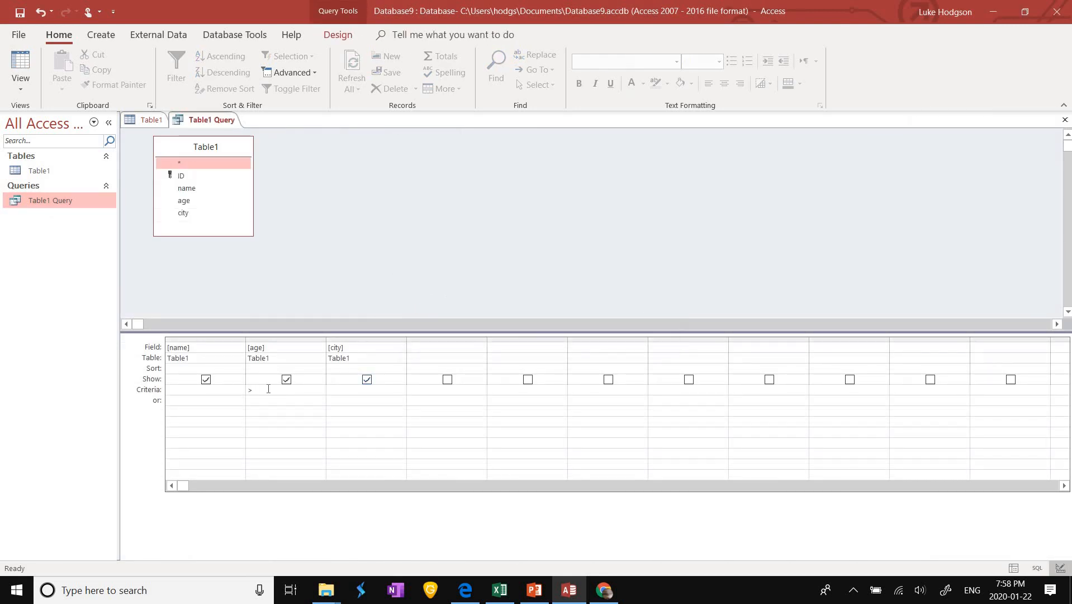
type("21")
type("H")
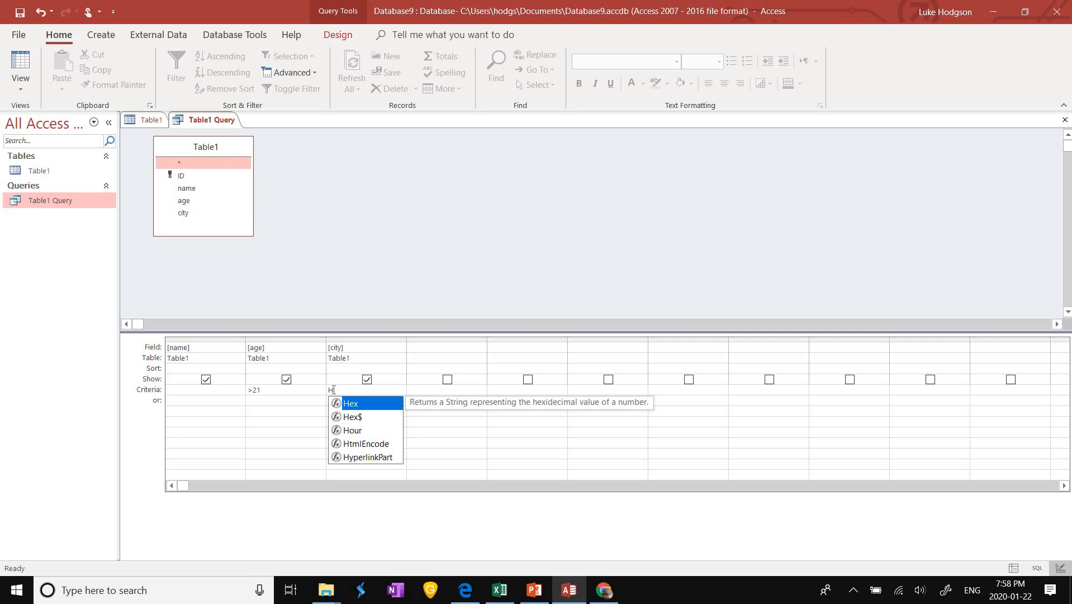
type("am")
type("ami")
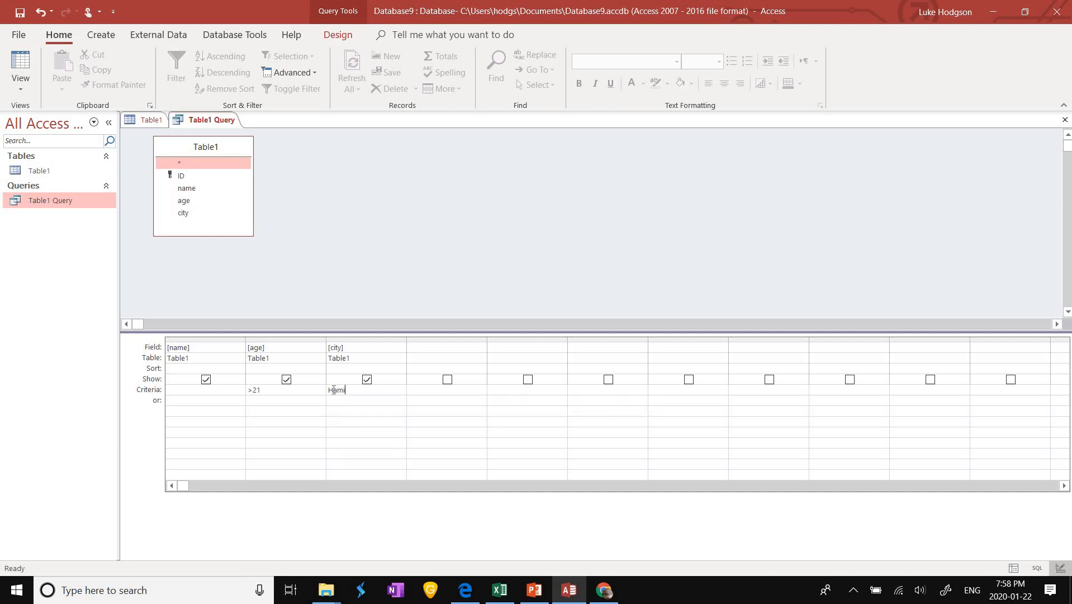
type("lton")
left_click(242, 400)
left_click(304, 398)
left_click(71, 202)
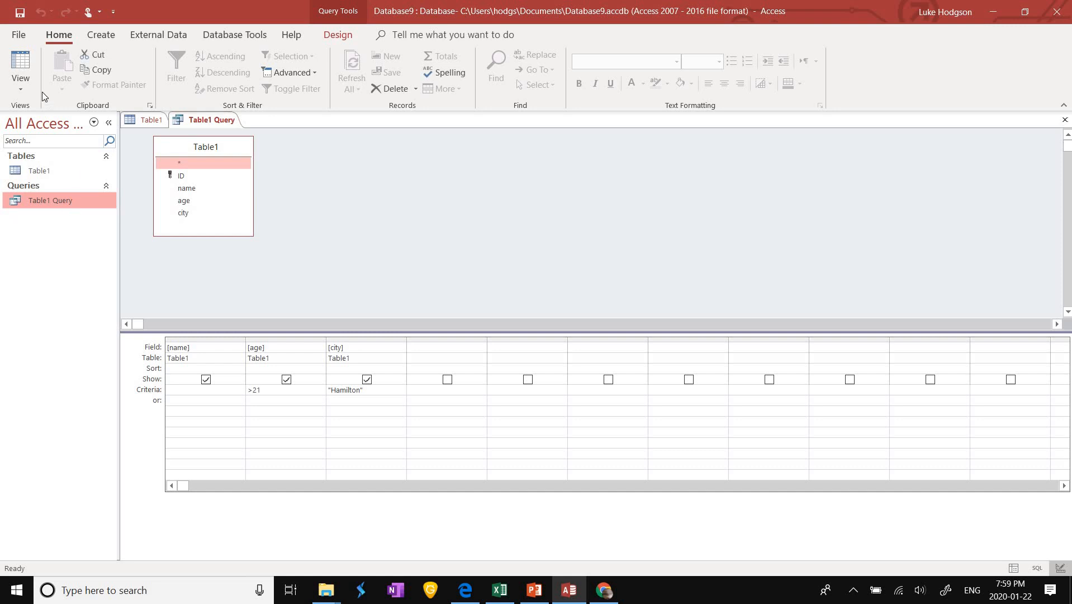
left_click(25, 94)
left_click(33, 144)
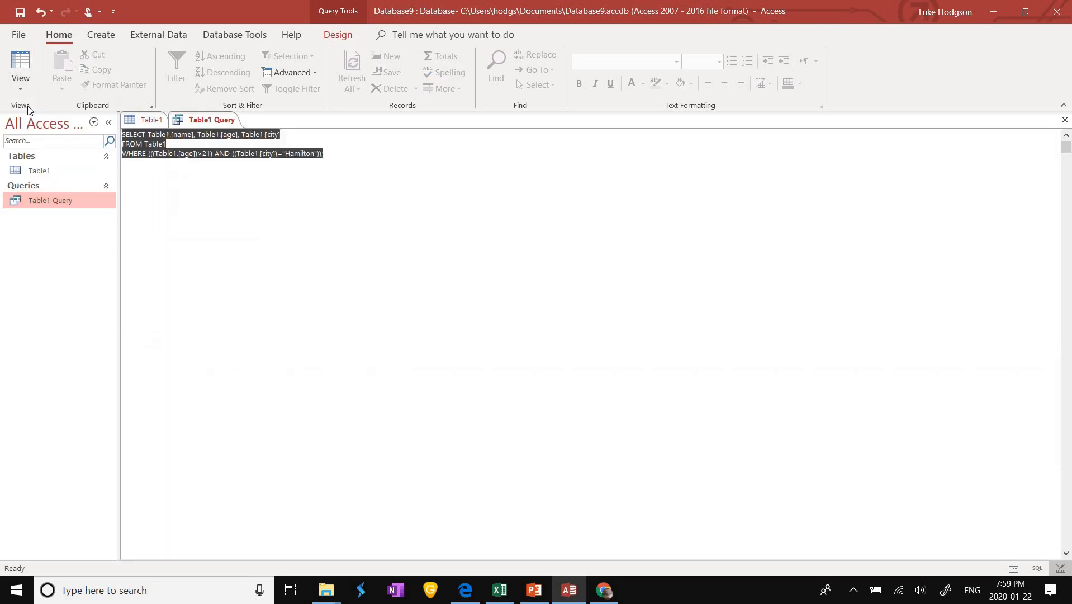
left_click(19, 92)
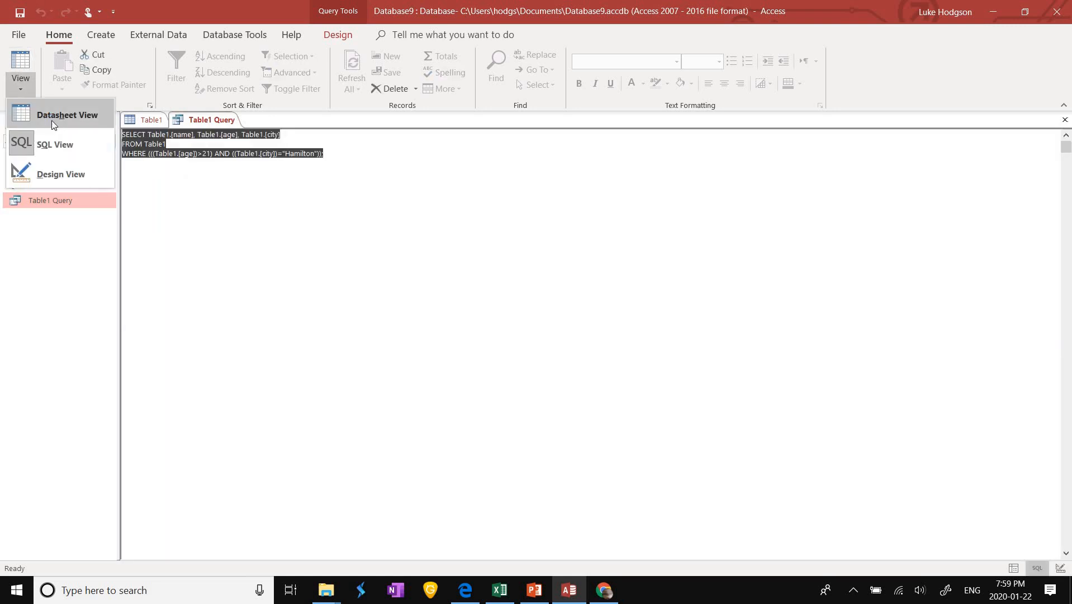
left_click(51, 120)
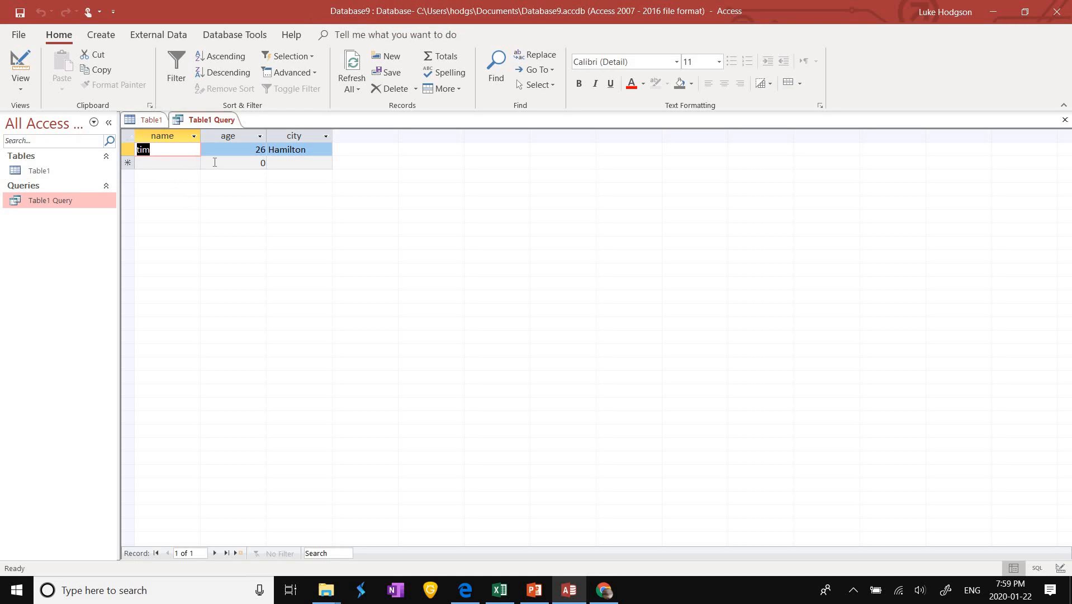
left_click(170, 162)
left_click(171, 151)
left_click(230, 148)
left_click(281, 149)
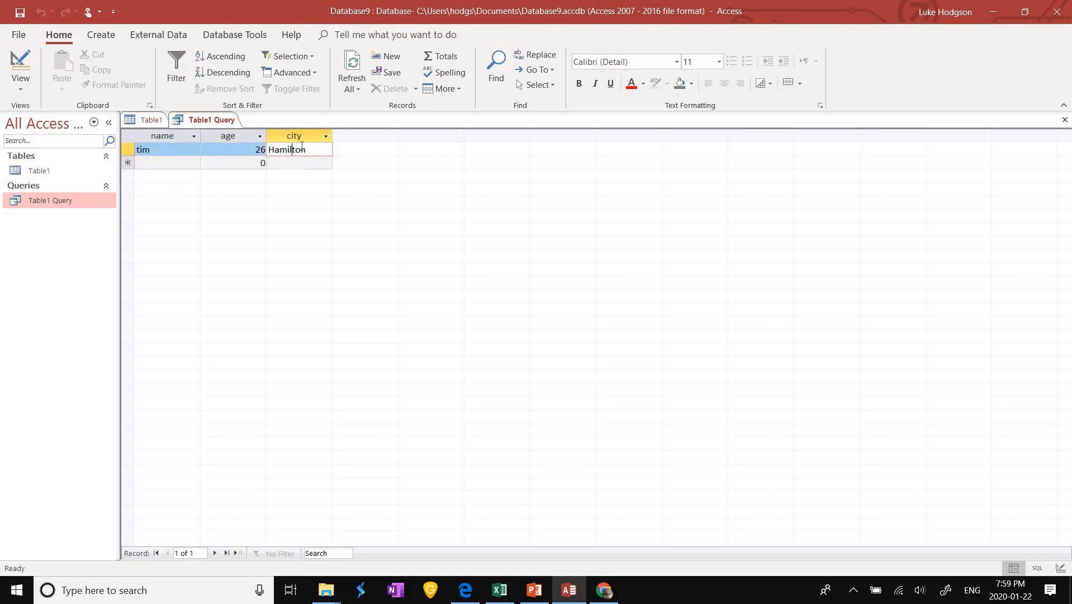
Step: Open Table1 to compare all three records, then reopen Table1 Query's results
double_click(72, 170)
left_click(240, 151)
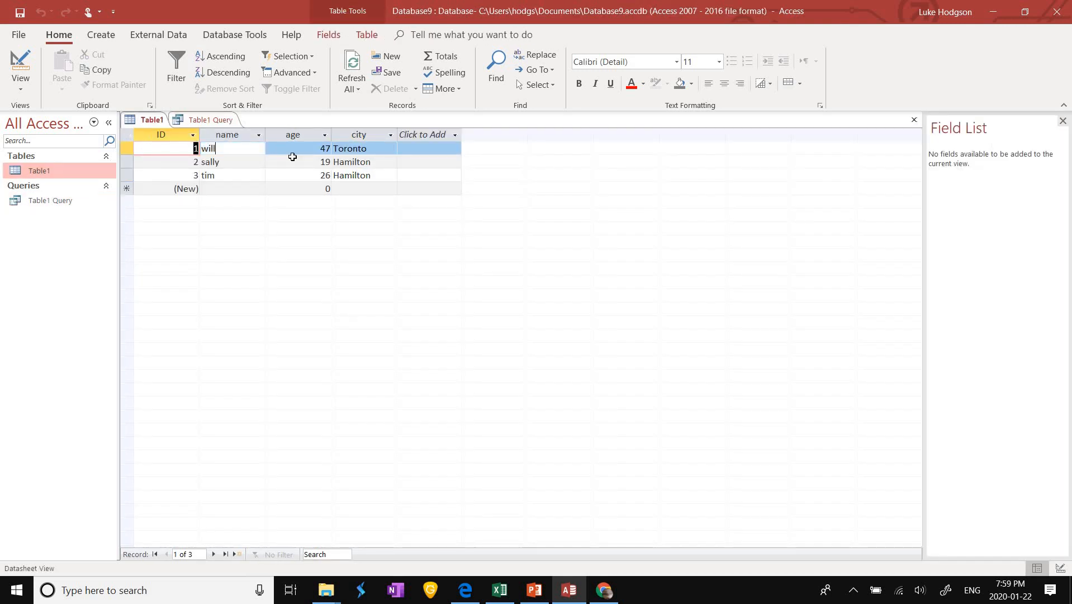
left_click(323, 147)
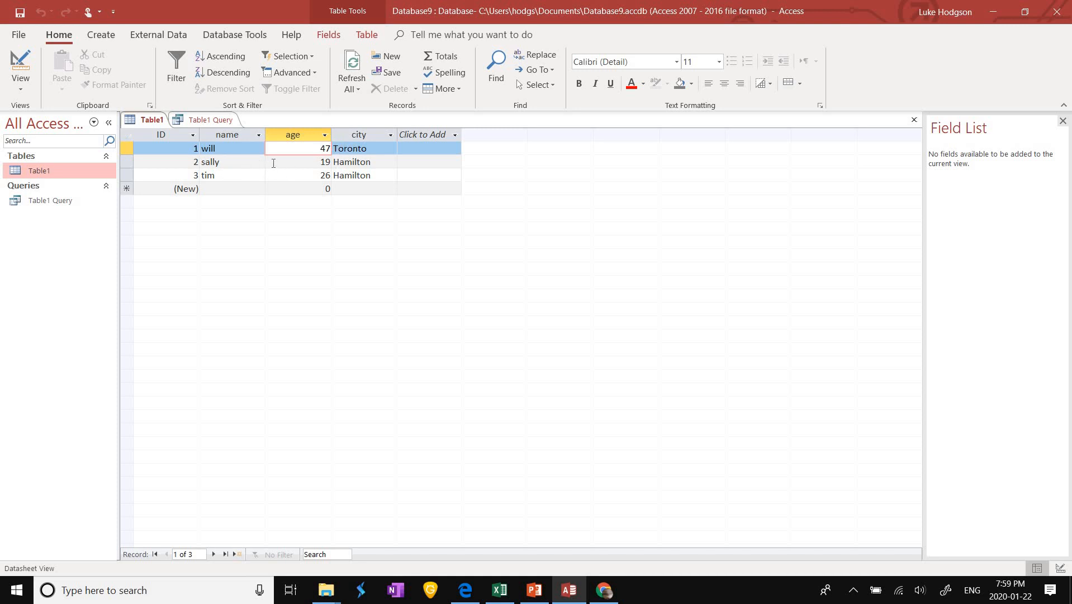
key("Down")
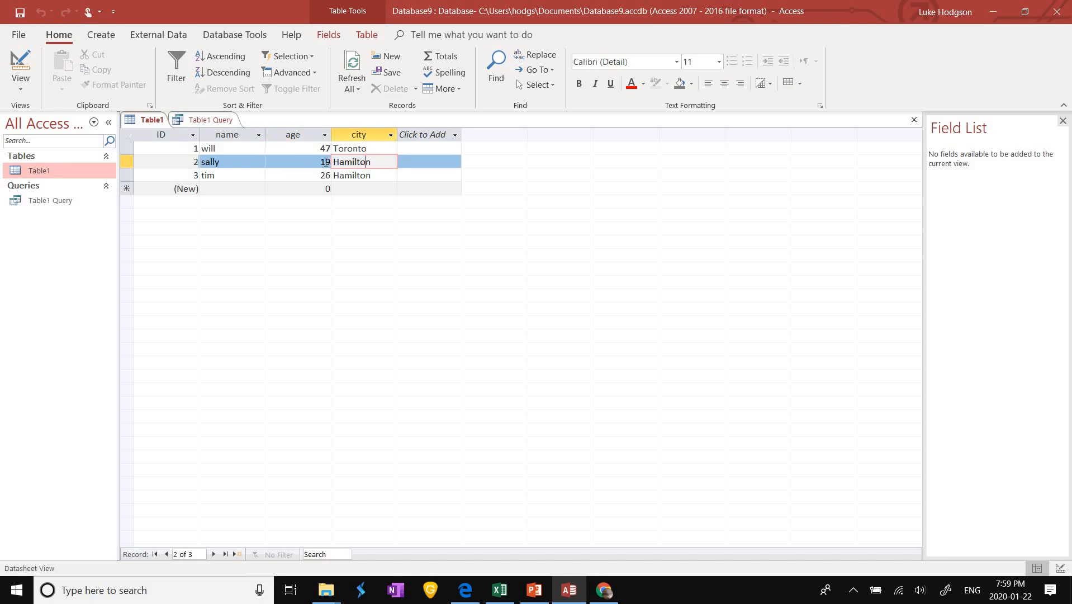
left_click(81, 203)
key("Return")
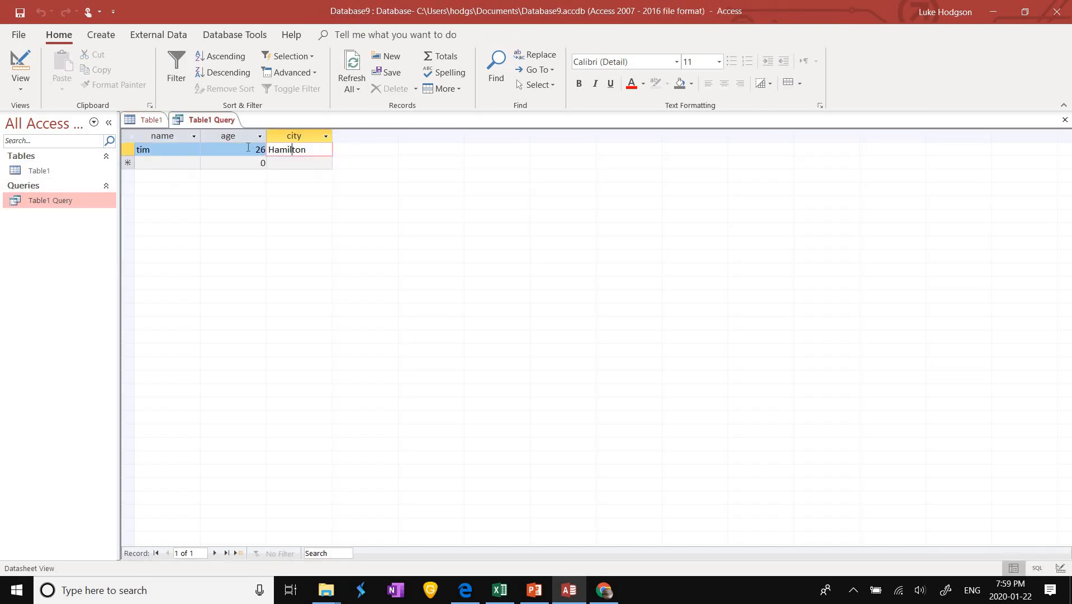
left_click(265, 149)
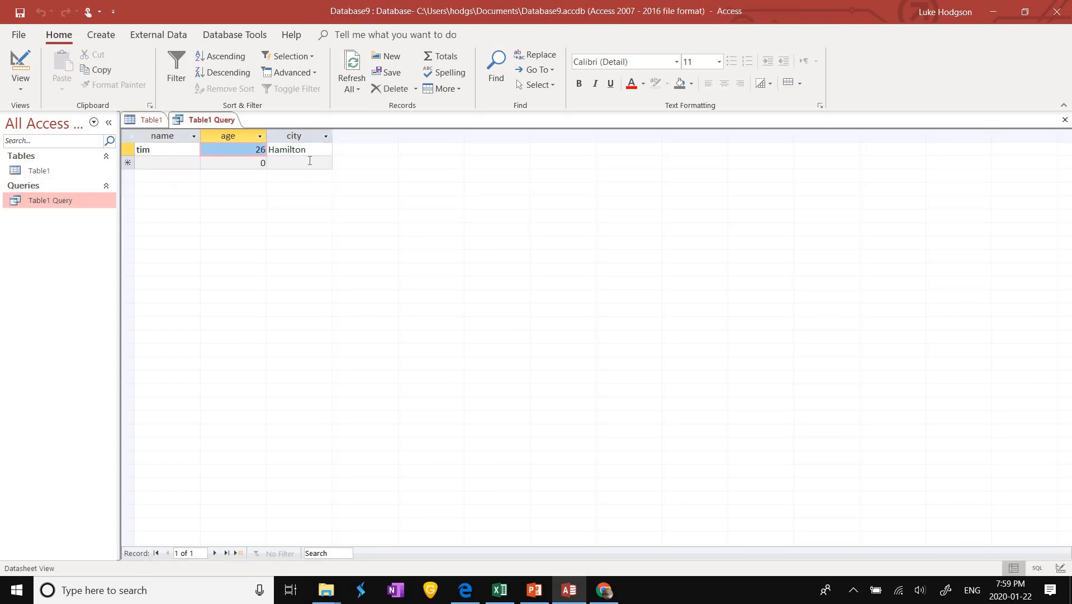
left_click(285, 155)
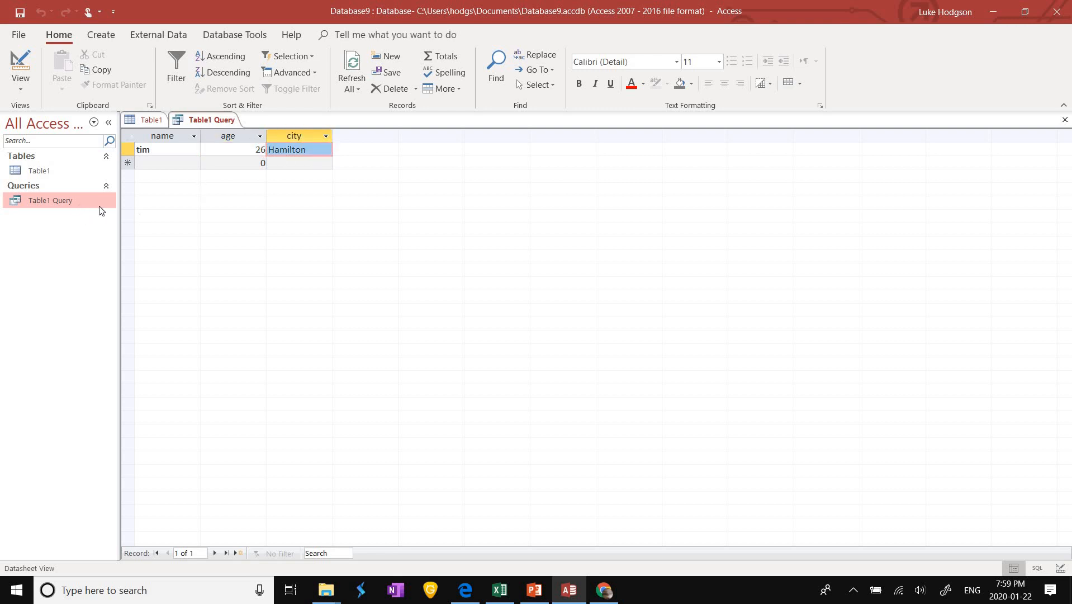
Step: Start the Form Wizard on the saved query and add name, age and city
left_click(102, 35)
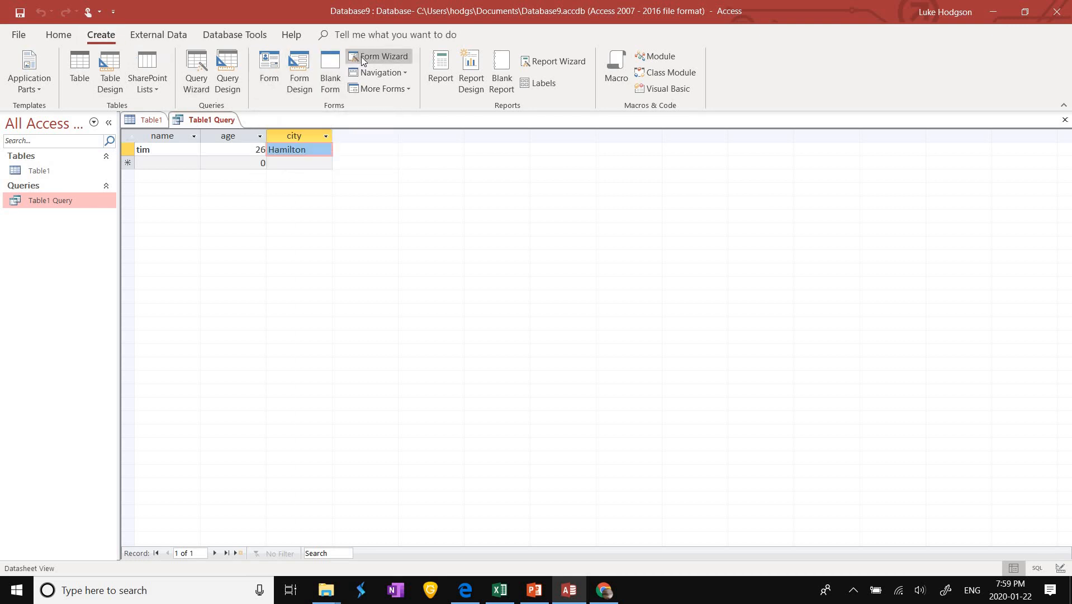
left_click(392, 54)
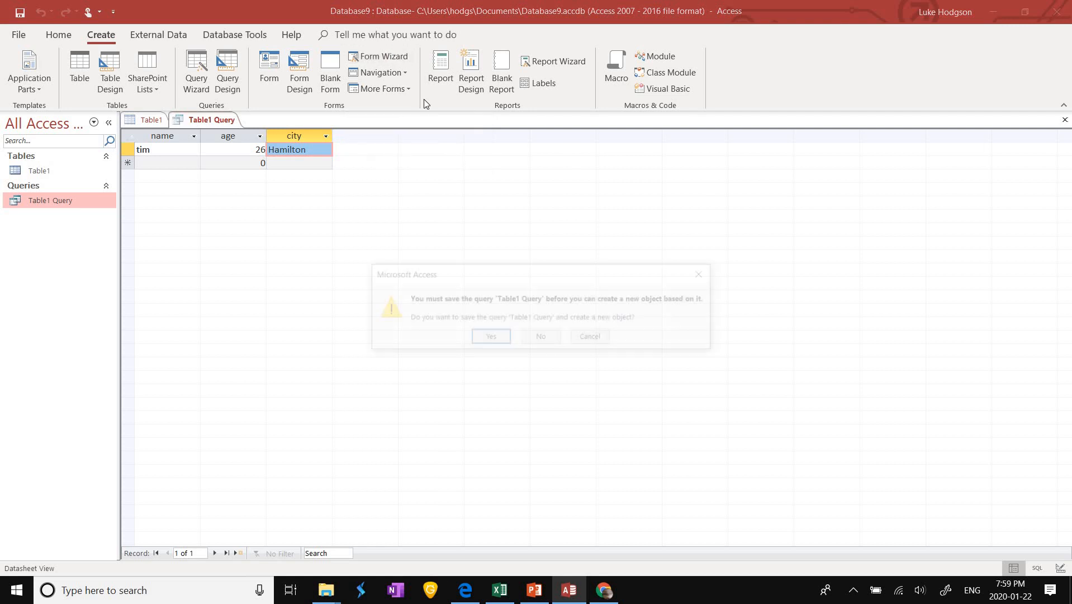
left_click(497, 338)
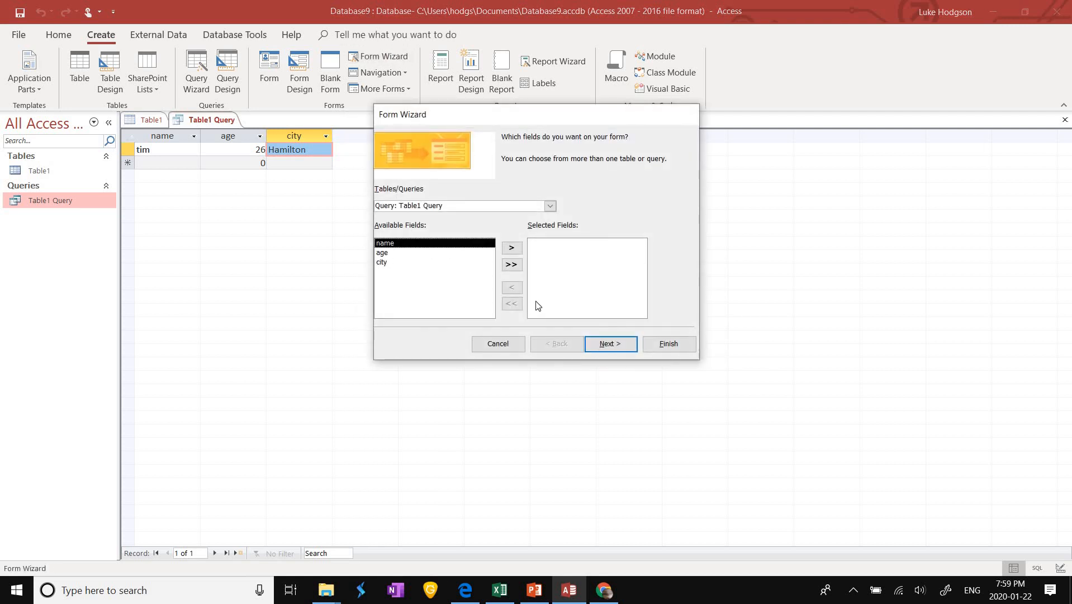
left_click(512, 247)
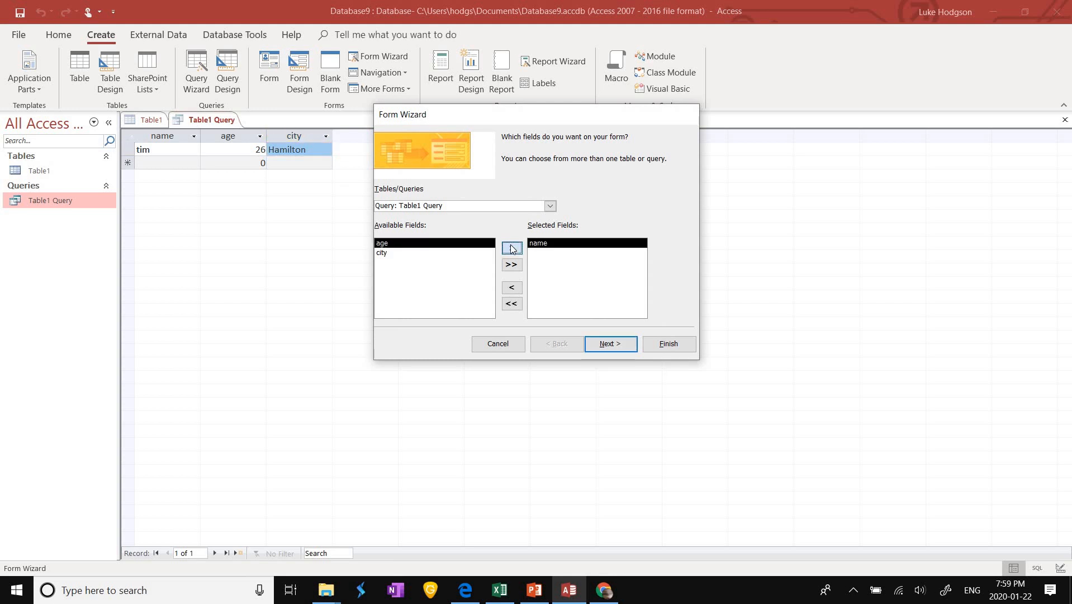
left_click(512, 247)
left_click(511, 247)
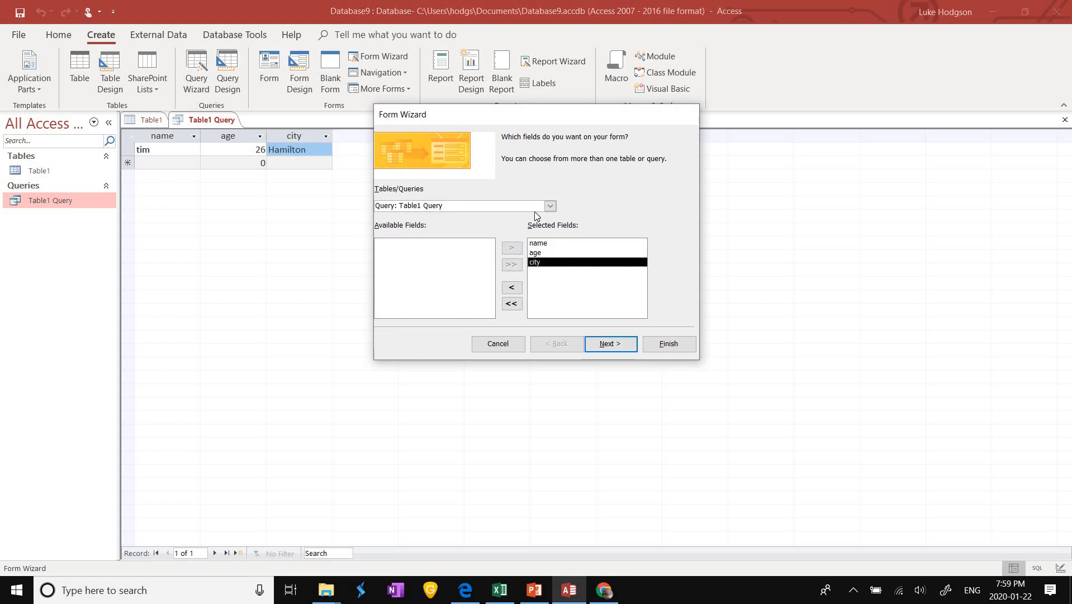
Step: Choose the Columnar layout and finish the Table1 Query form
left_click(607, 345)
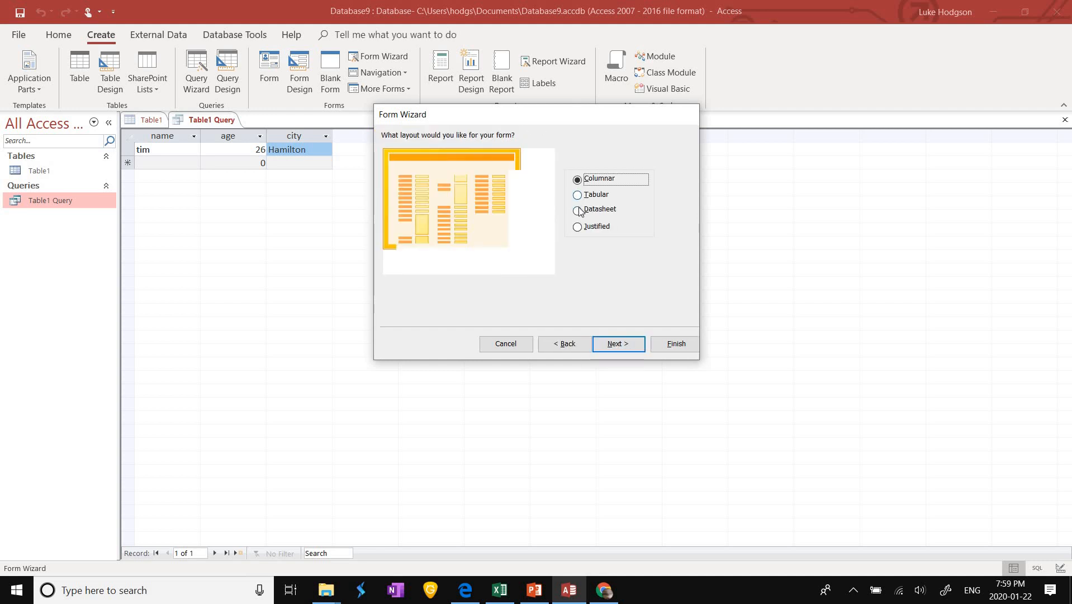
key("Down")
key("Down")
key("Down")
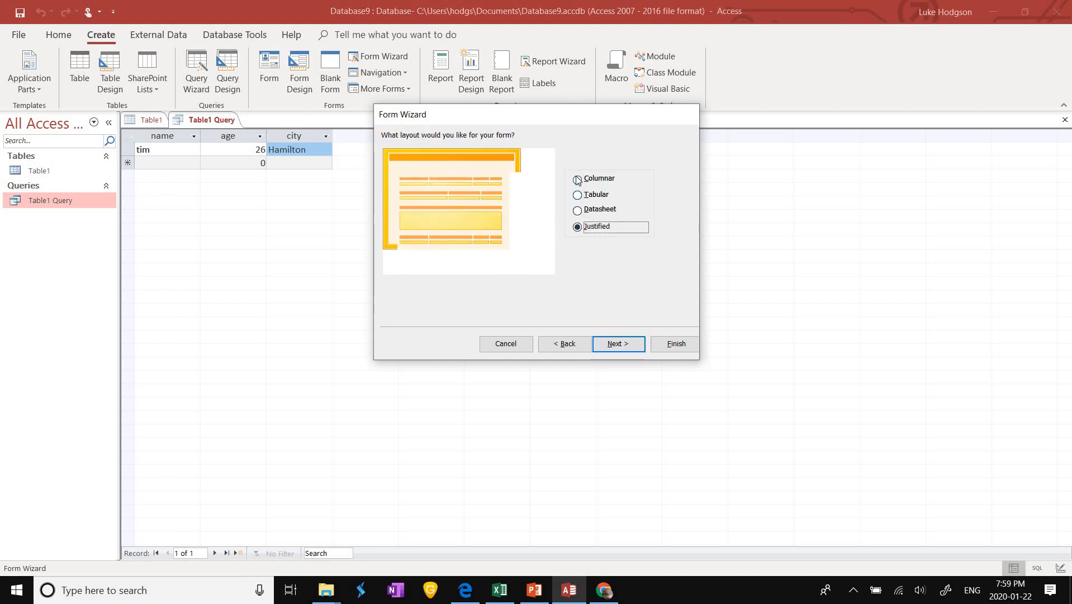
left_click(578, 180)
left_click(614, 343)
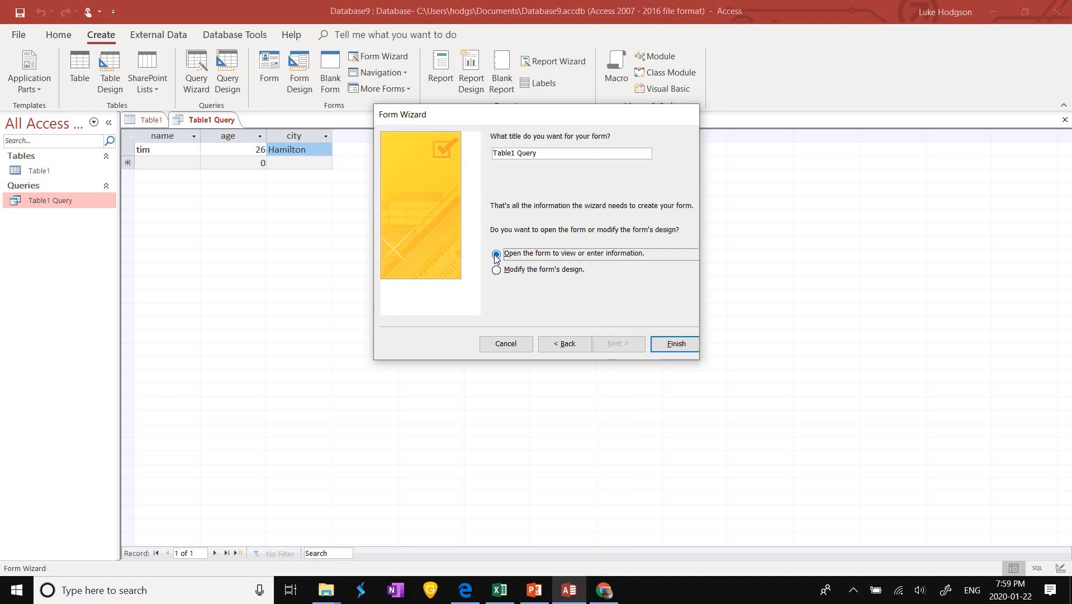
left_click(655, 343)
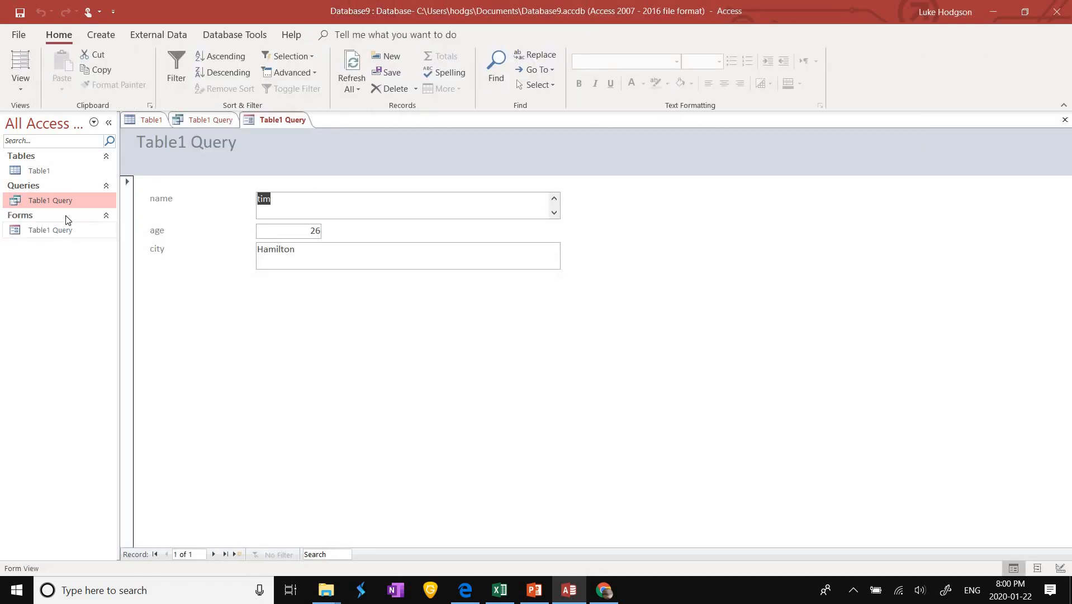
Step: Open the Table1 Query form in Design View and select its name text box
left_click(66, 230)
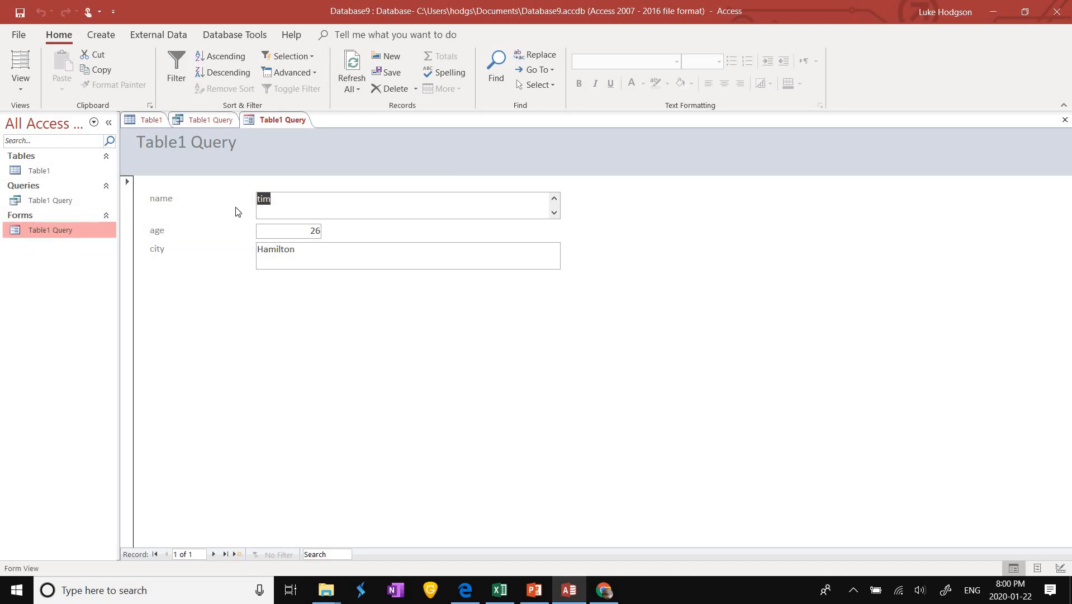
left_click(21, 84)
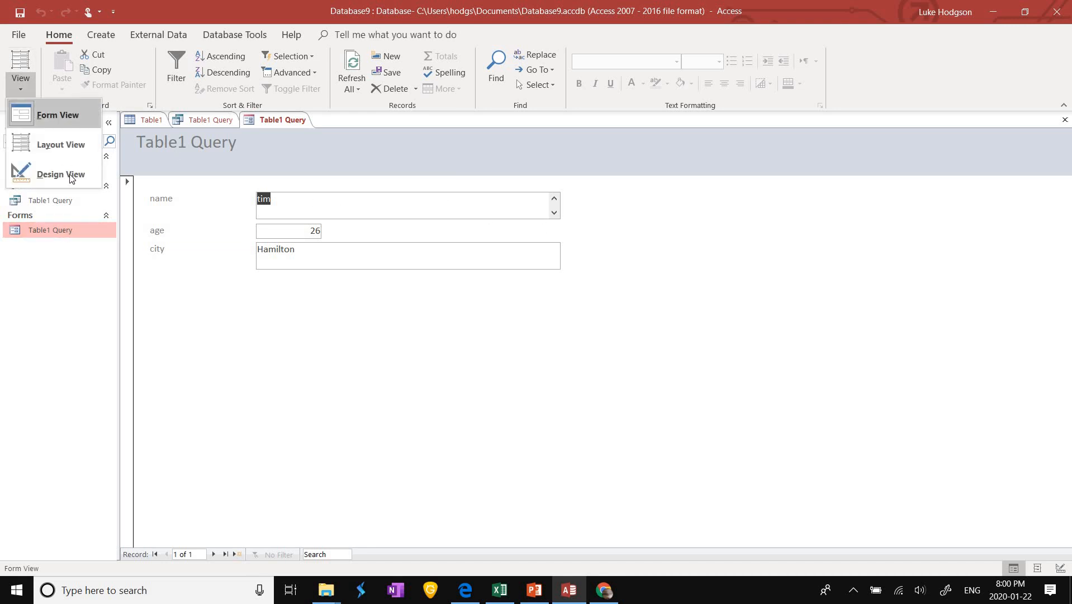
left_click(56, 174)
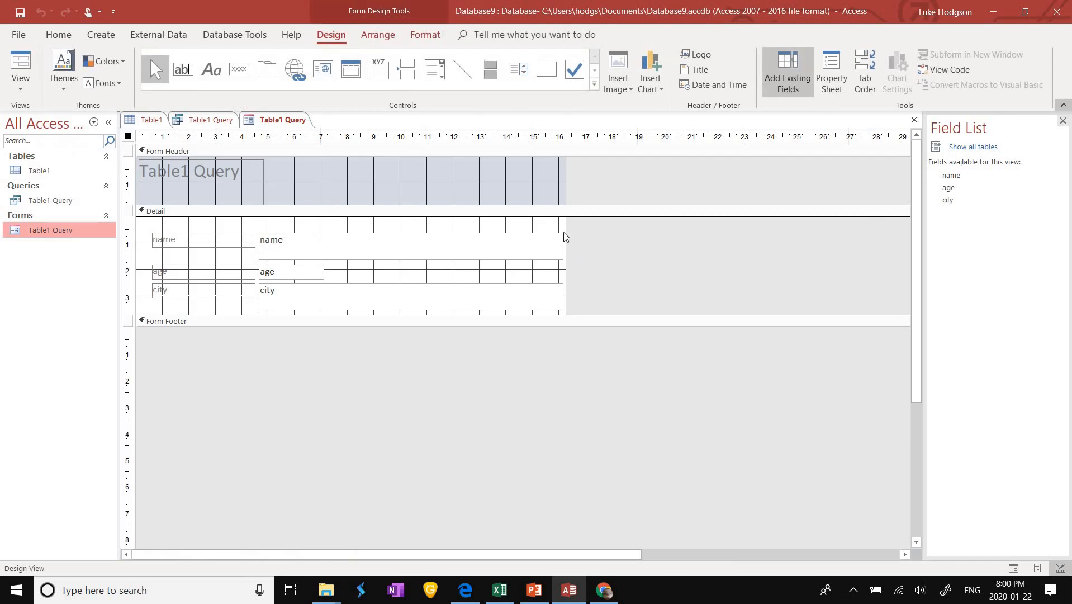
left_click(283, 244)
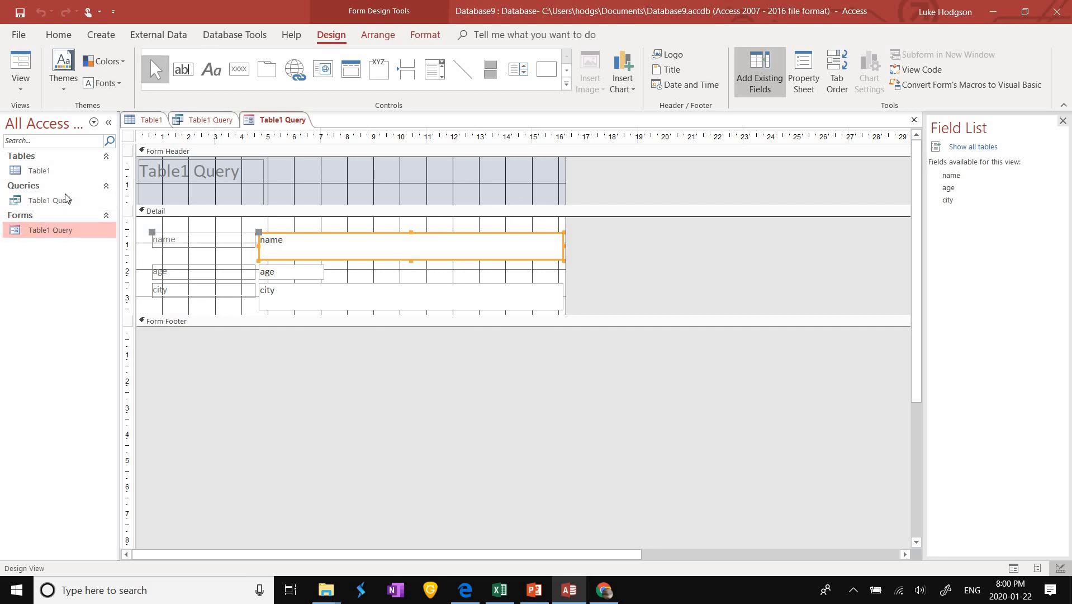
left_click(101, 34)
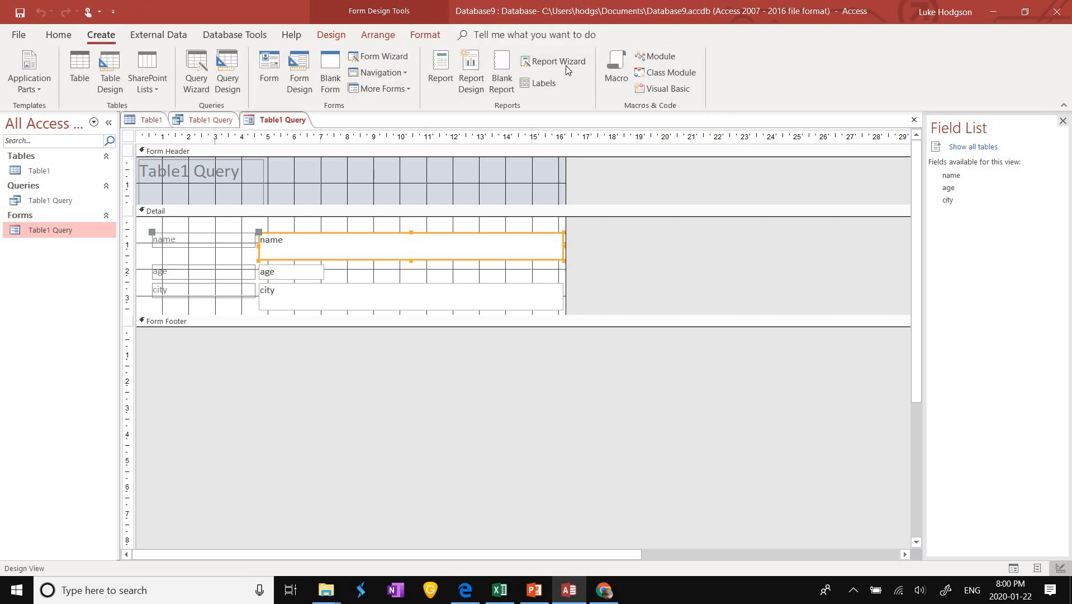
Step: Start a Report Wizard on Table1 Query with all fields (name, age, city) and reach grouping levels
left_click(565, 65)
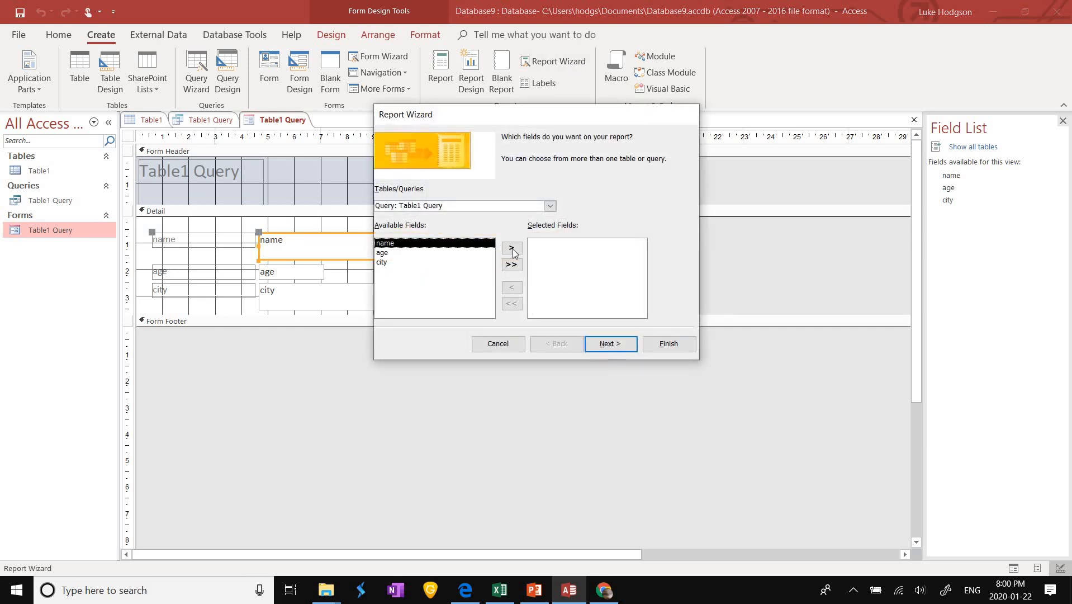
left_click(512, 249)
left_click(512, 264)
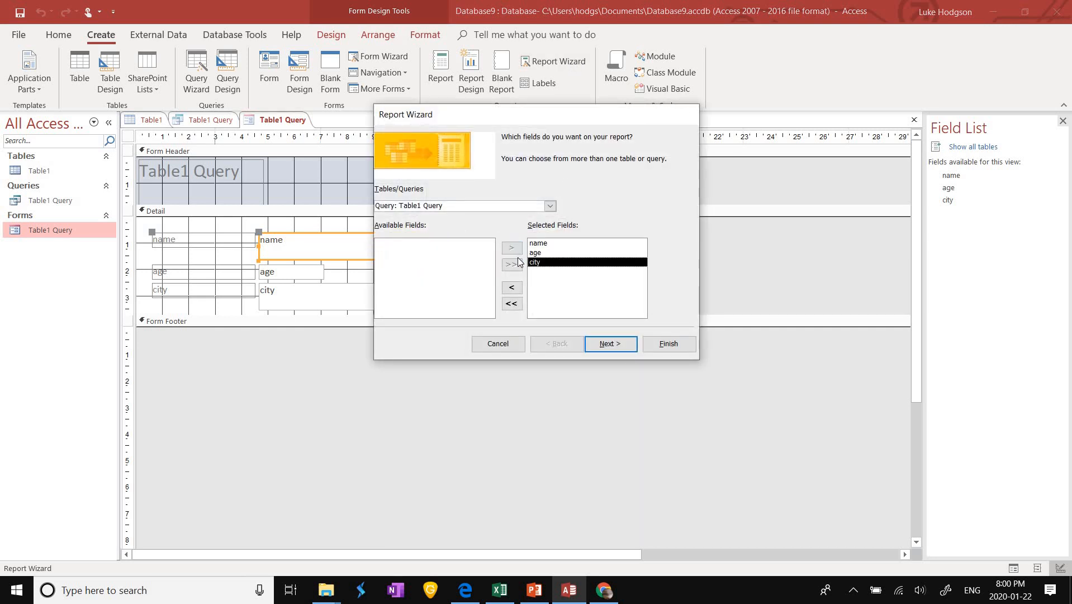
left_click(512, 303)
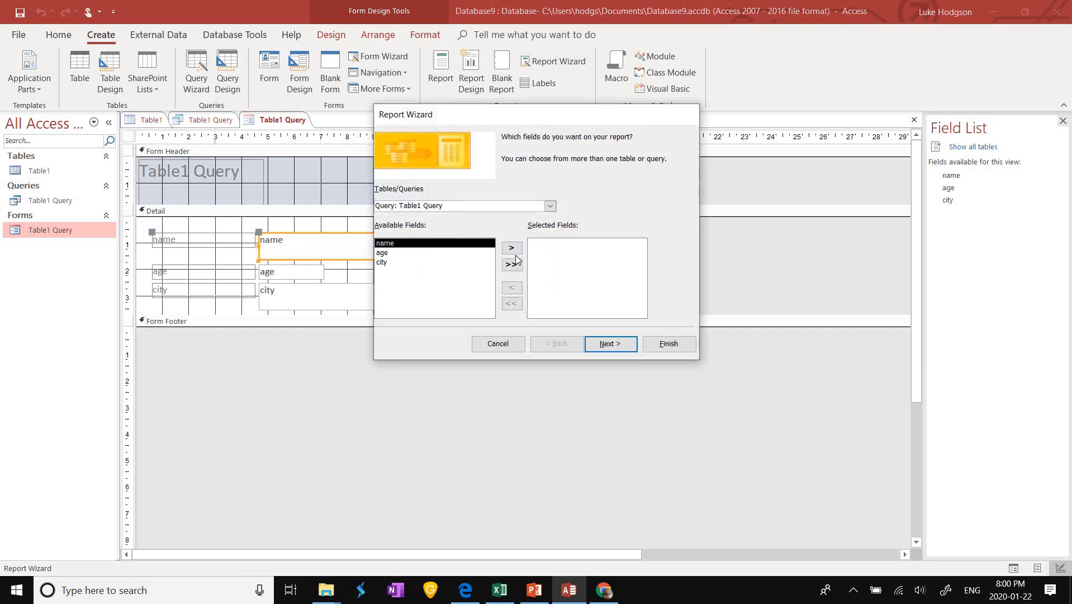
left_click(513, 249)
left_click(513, 248)
left_click(513, 249)
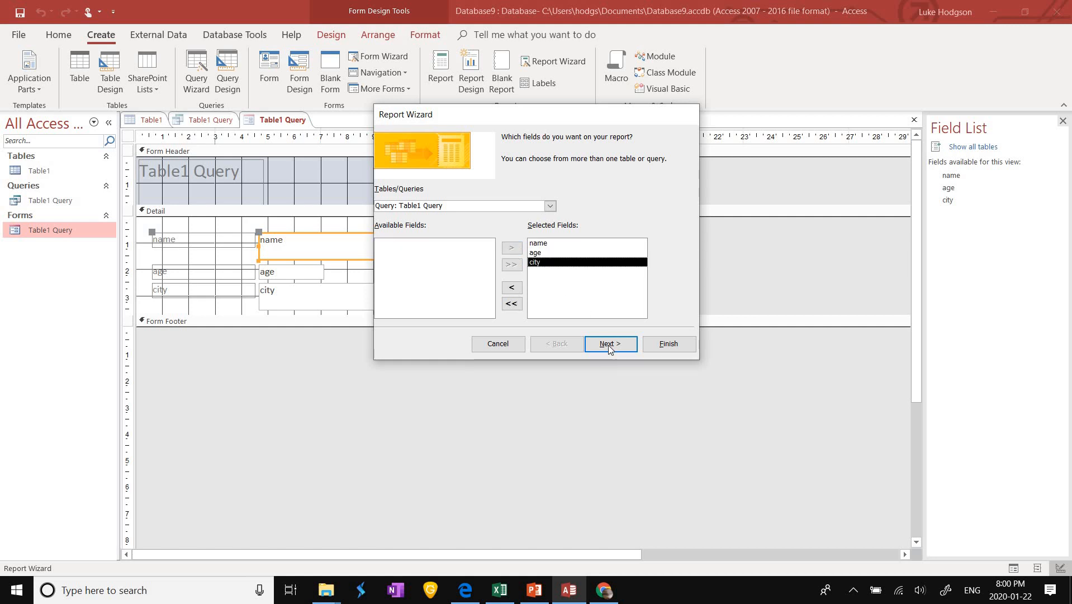
left_click(610, 343)
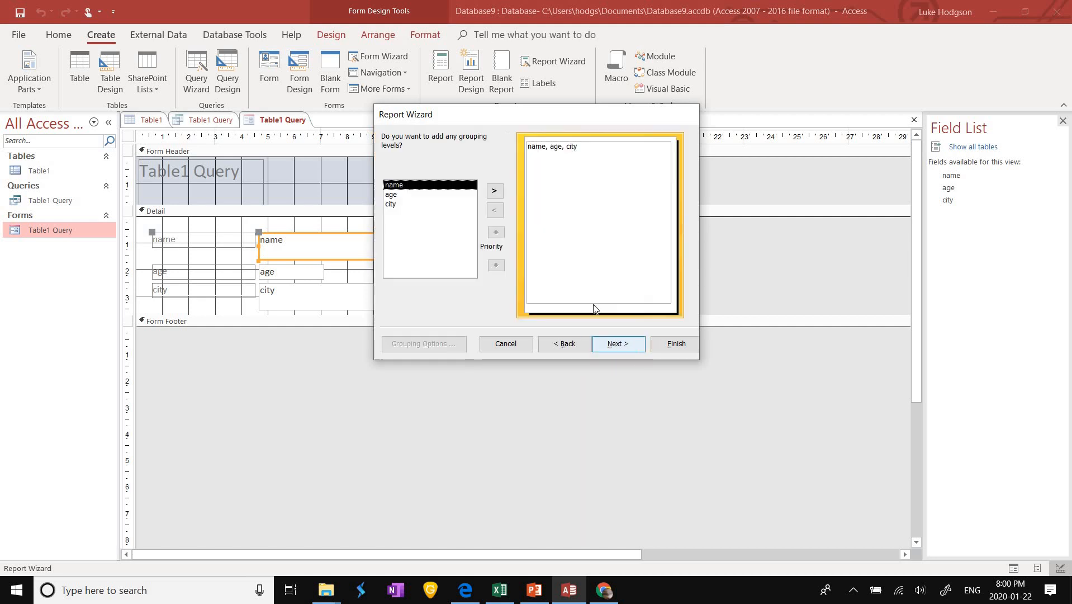
left_click(618, 342)
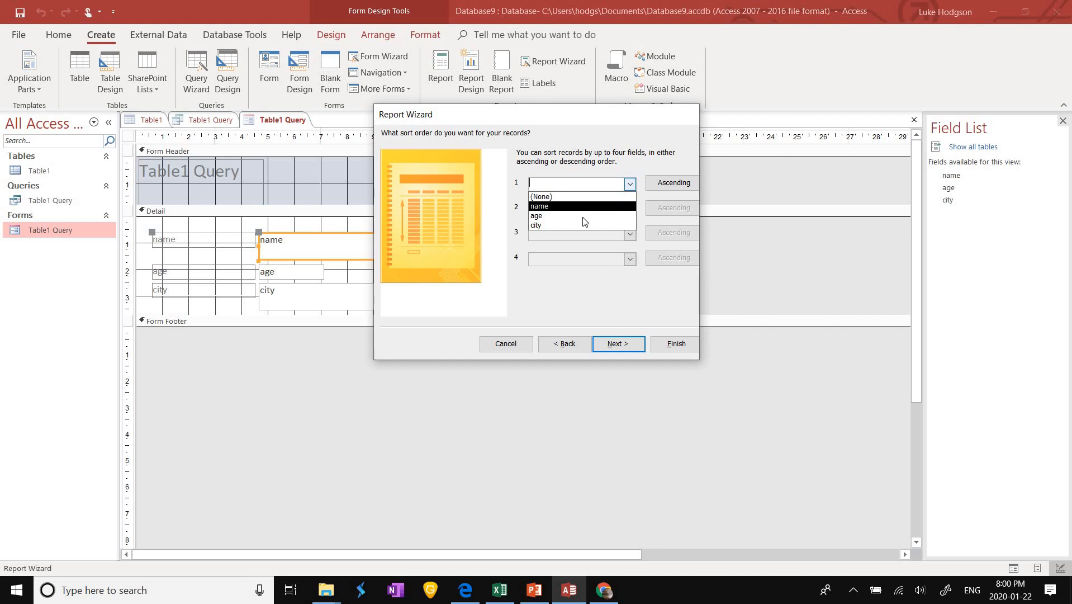
Step: Sort the report records by age in ascending order, leaving the second sort field empty
left_click(593, 216)
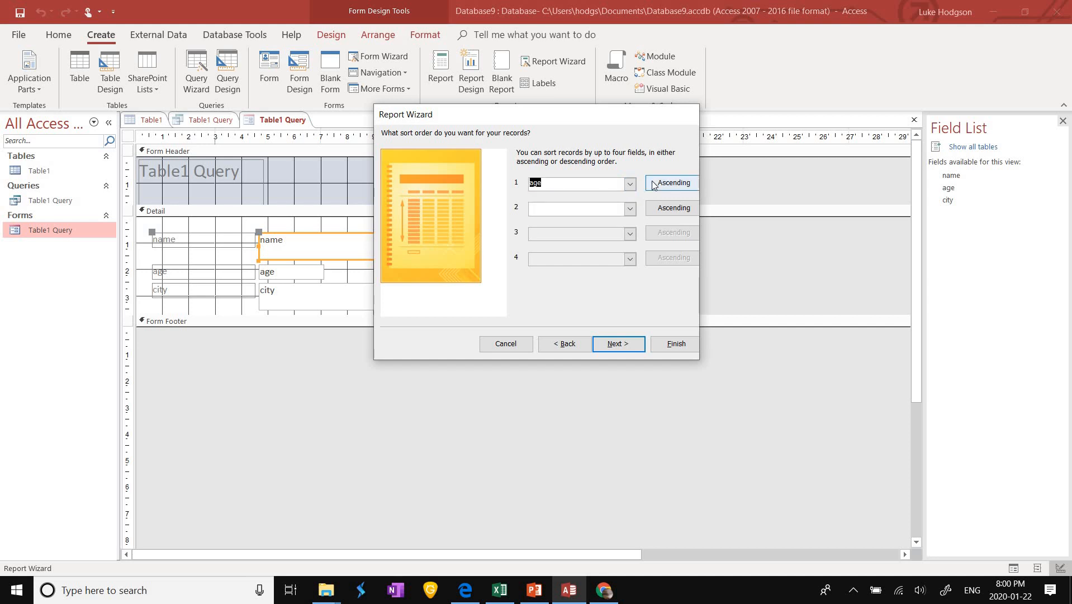
left_click(656, 184)
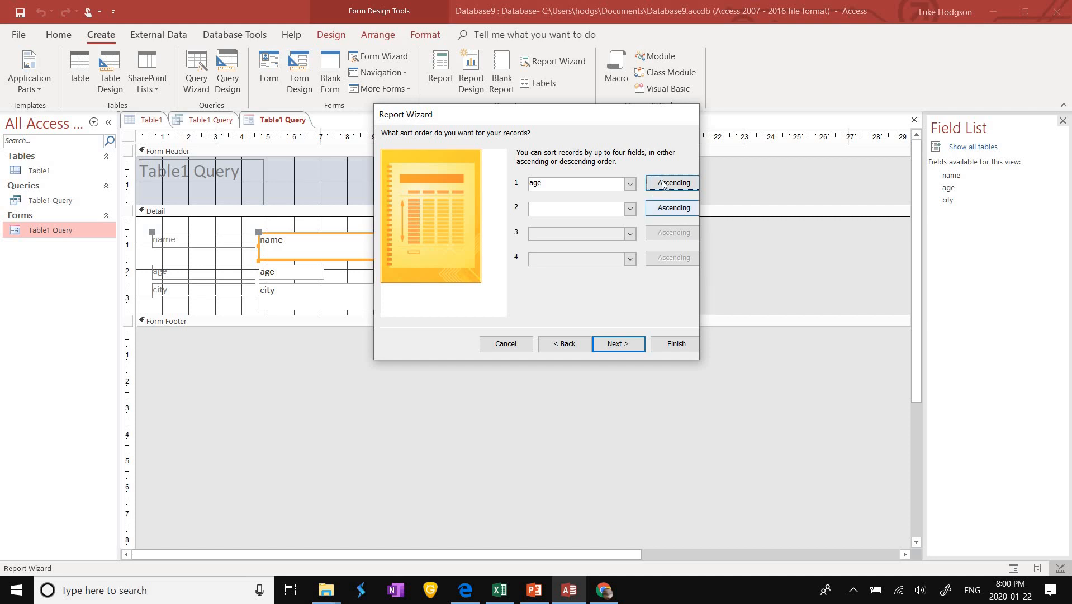
left_click(663, 184)
left_click(663, 185)
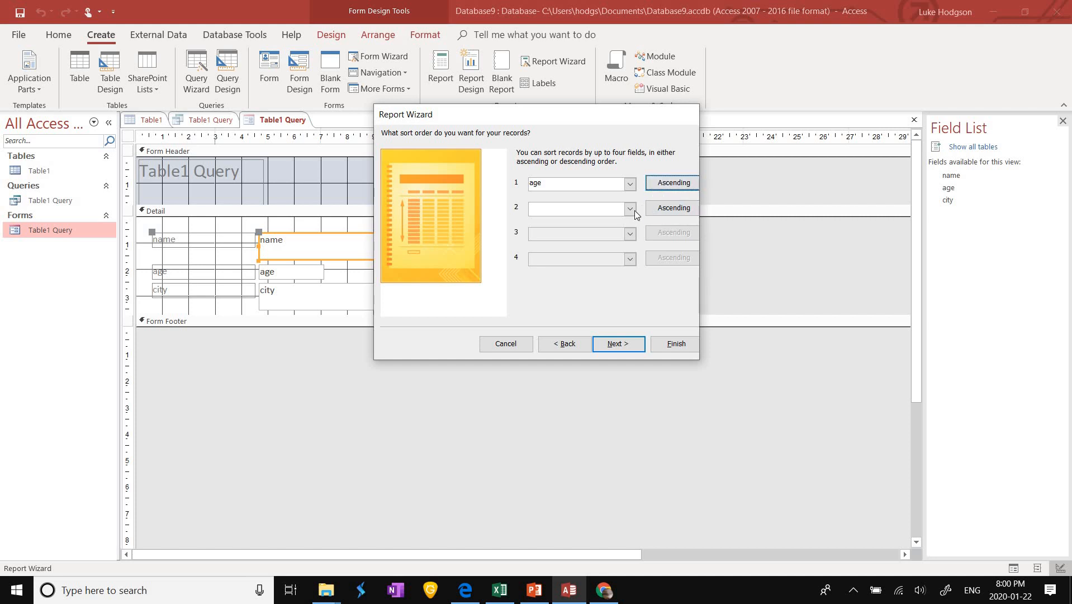
left_click(634, 210)
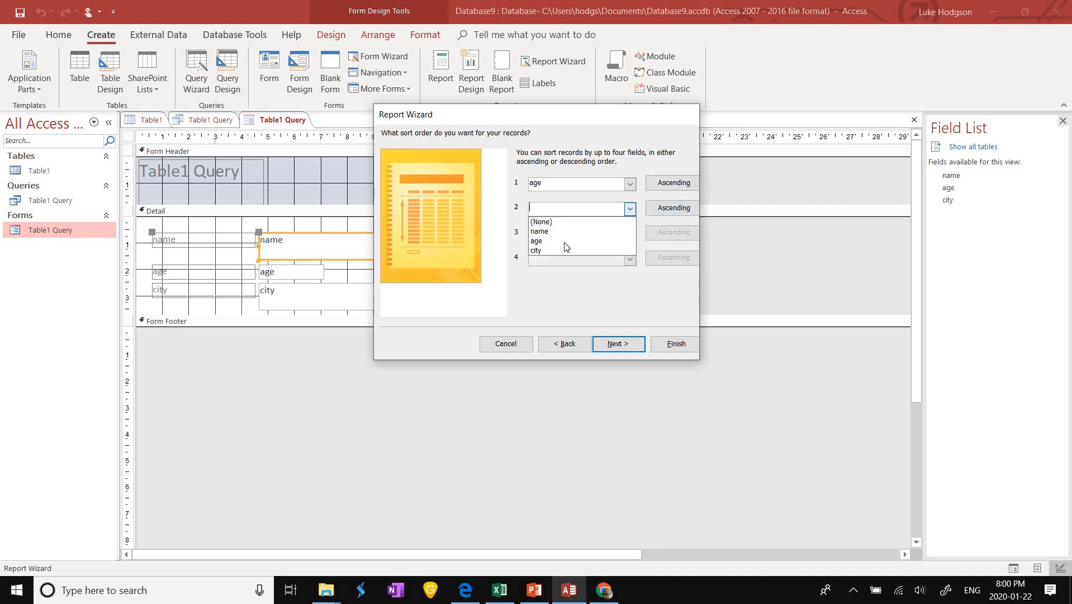
left_click(632, 272)
Step: Choose a columnar portrait layout and finish the Table1 Query report in preview
left_click(630, 346)
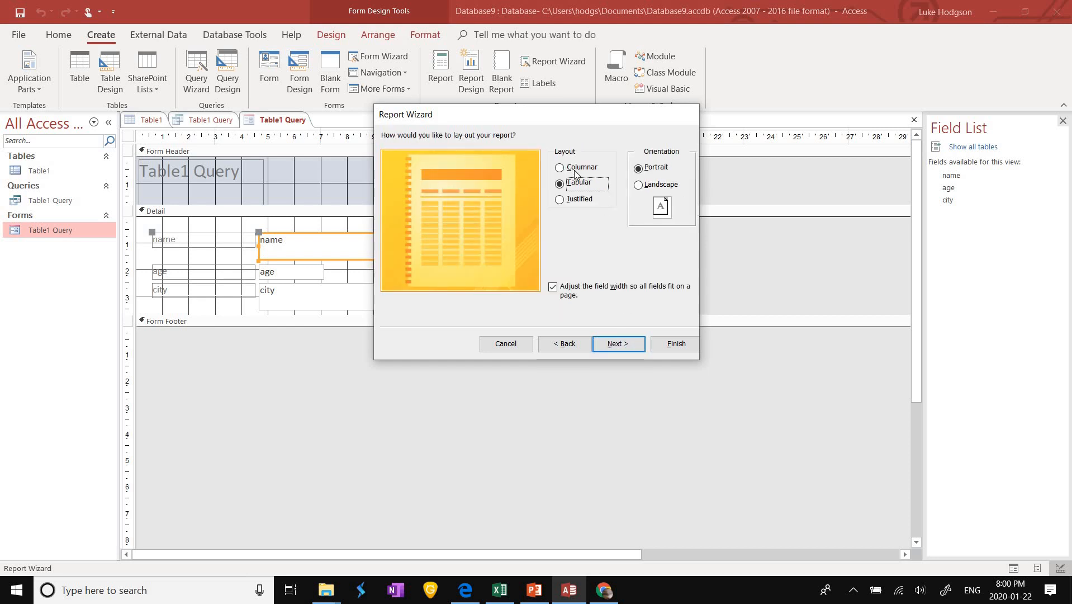
key("Up")
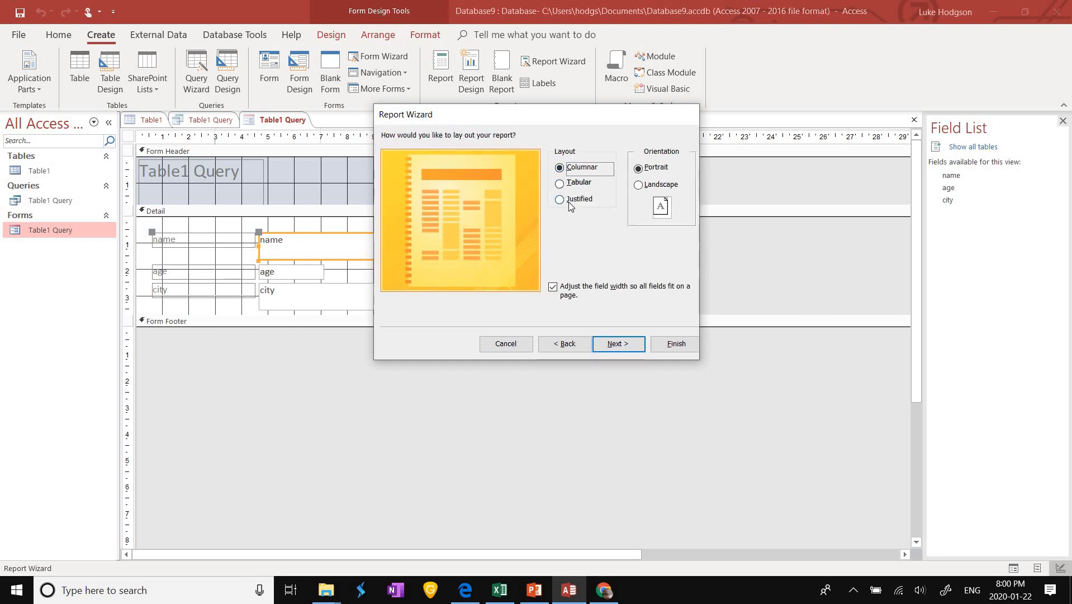
left_click(564, 199)
left_click(564, 184)
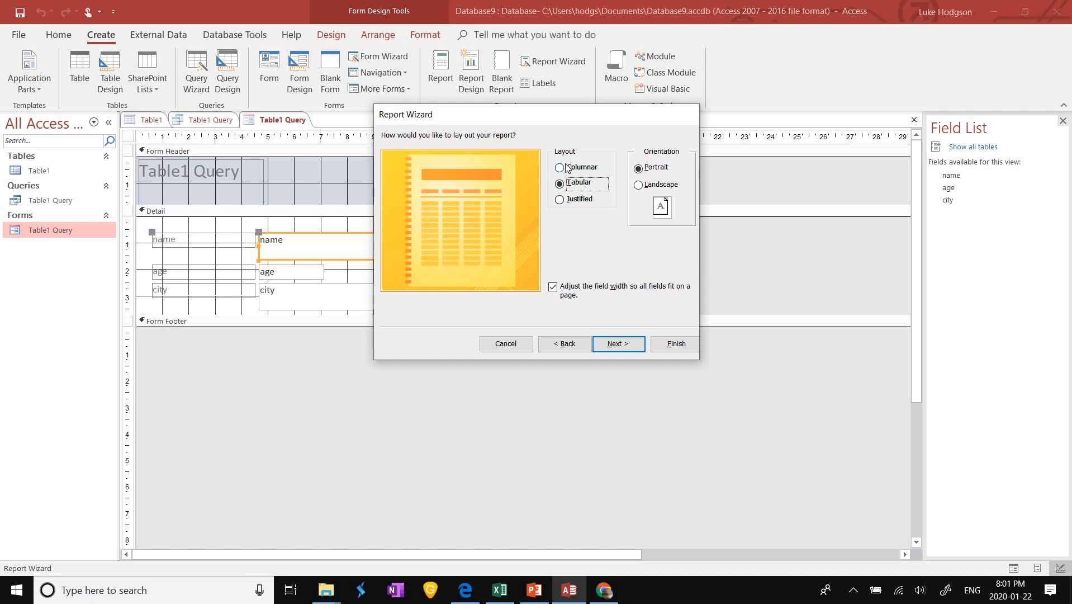
left_click(567, 168)
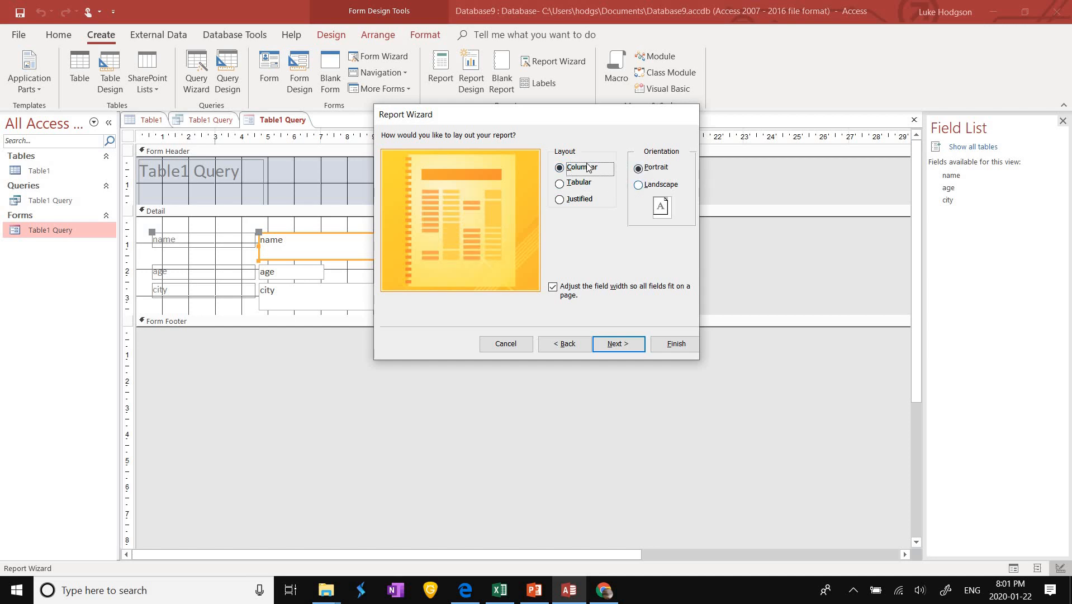
left_click(640, 345)
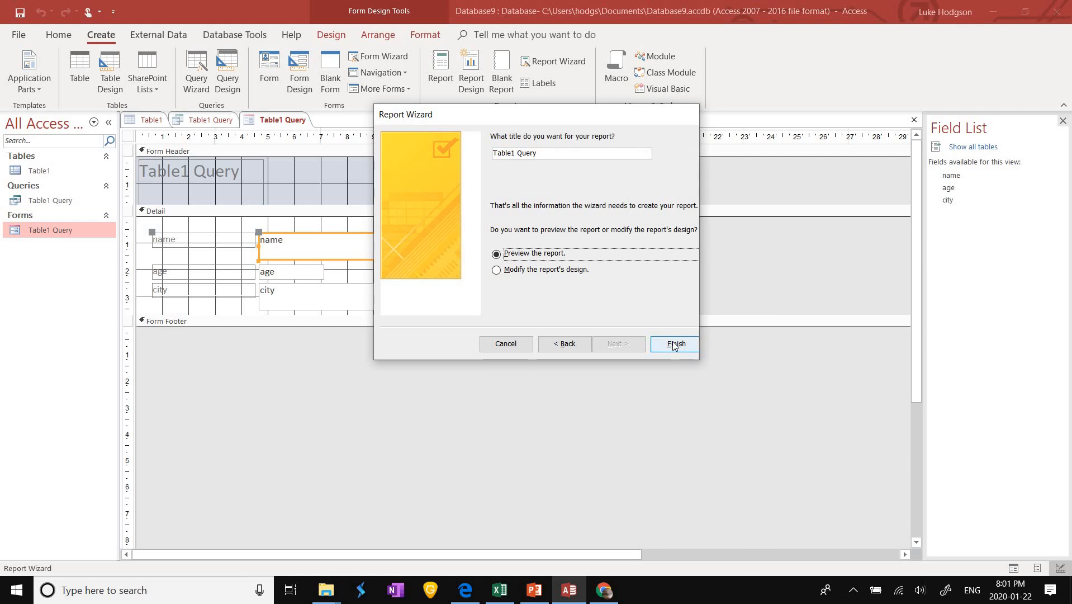
left_click(673, 342)
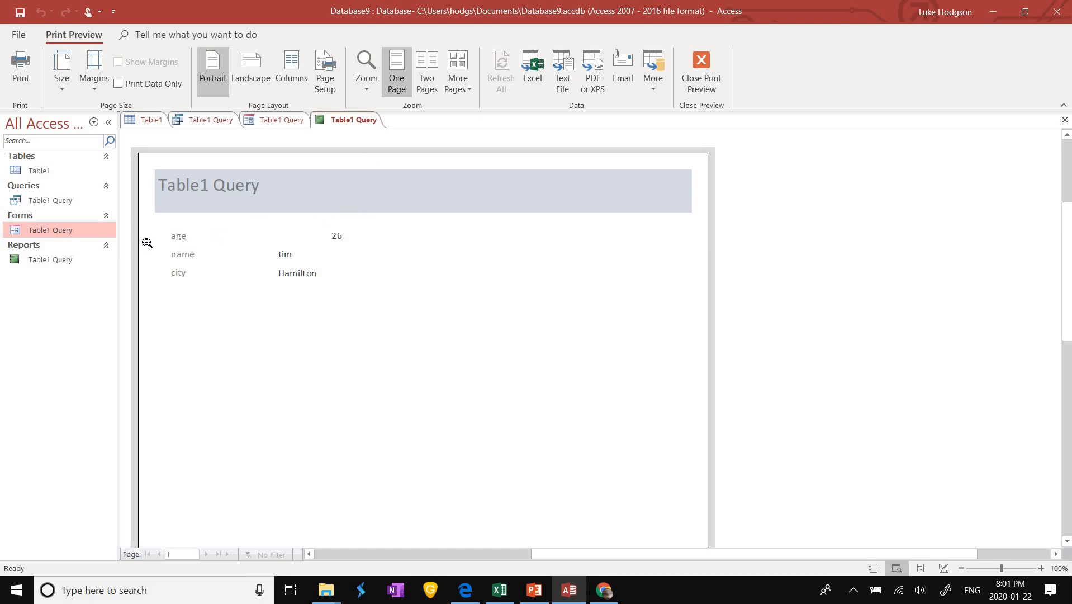
Step: Review the Table1 Query report, form and query in the Navigation Pane's Tables and Queries groups
left_click(60, 274)
left_click(59, 263)
left_click(65, 230)
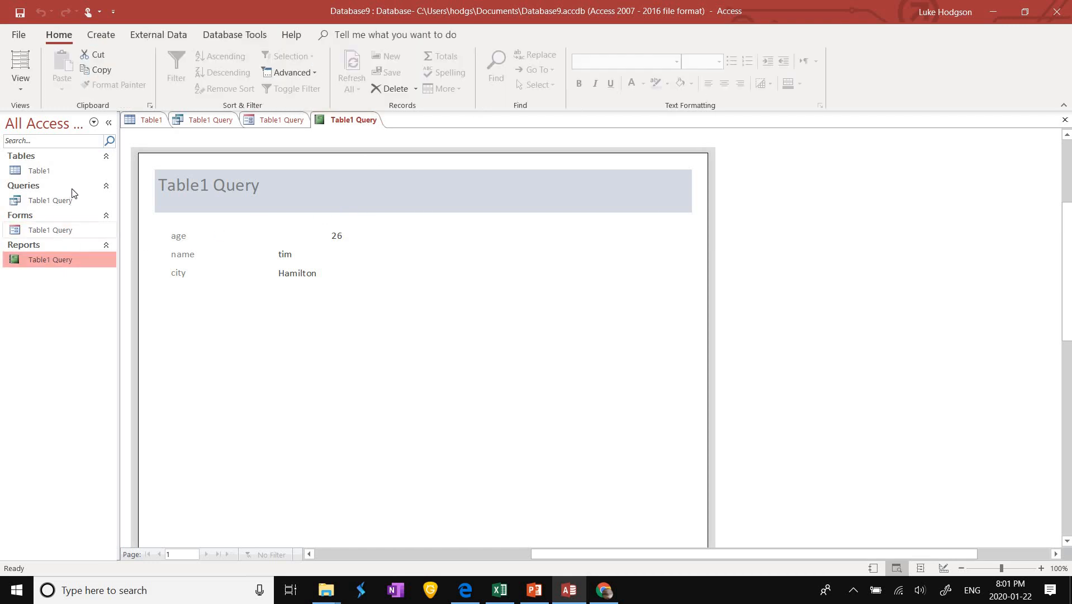
left_click(64, 185)
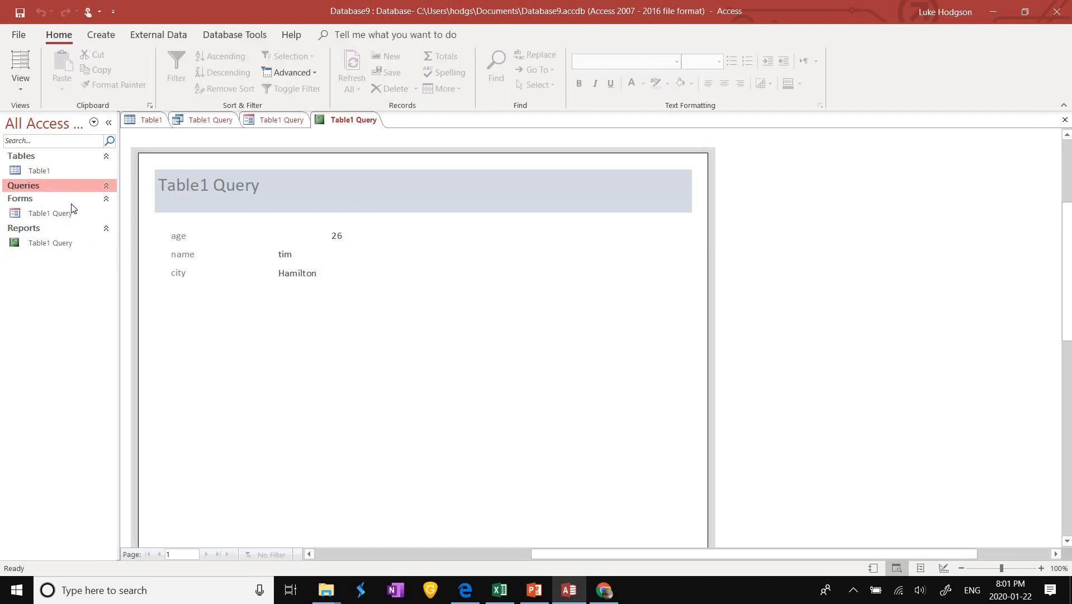
key("Down")
left_click(54, 153)
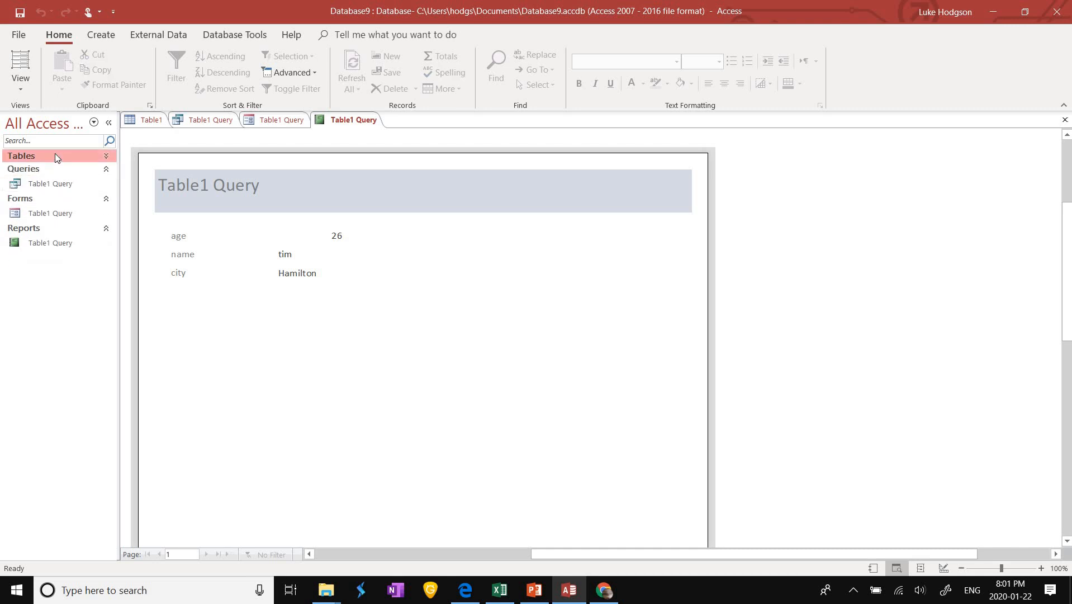
key("Down")
key("Down")
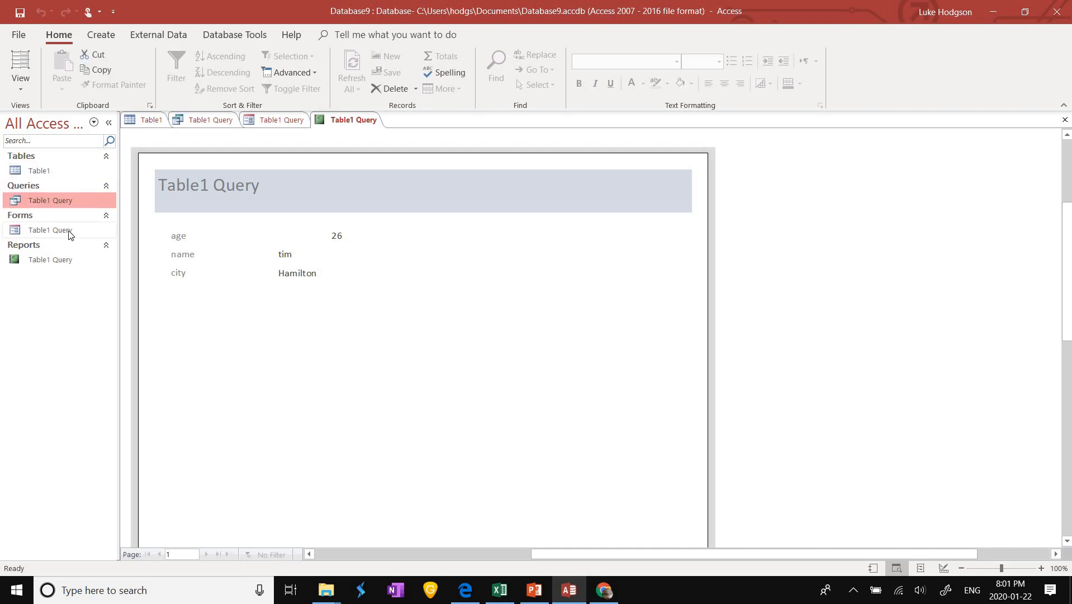
key("Down")
key("Down")
key("Up")
key("Up")
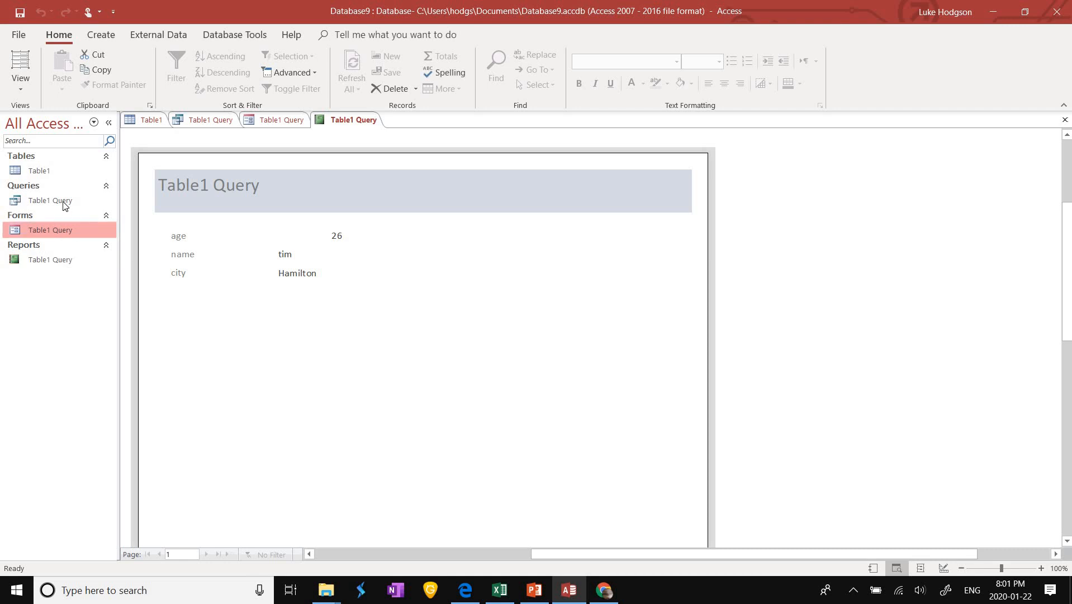
key("Up")
key("Down")
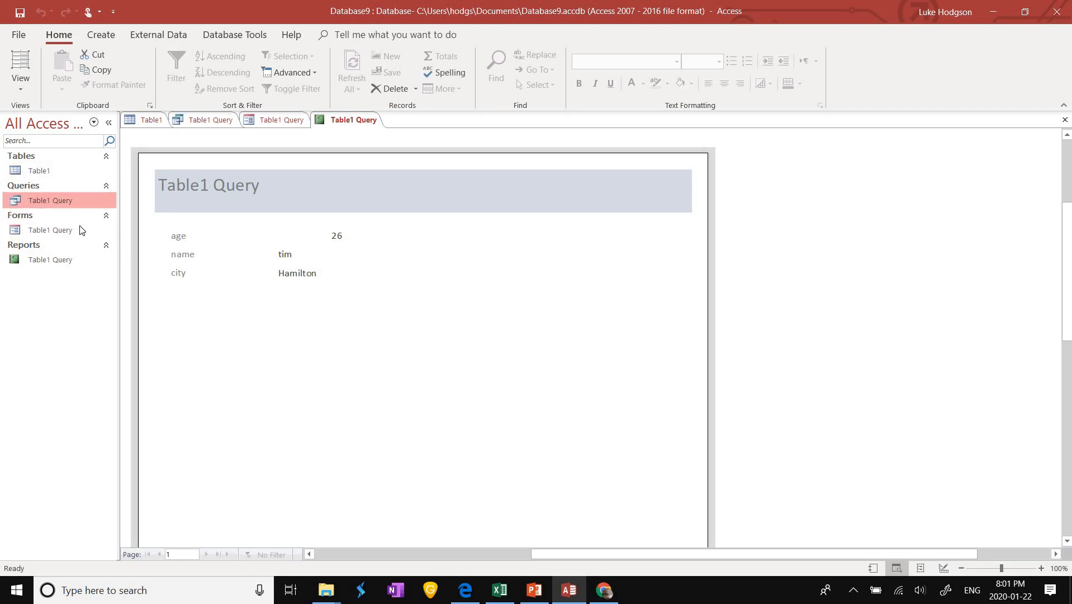